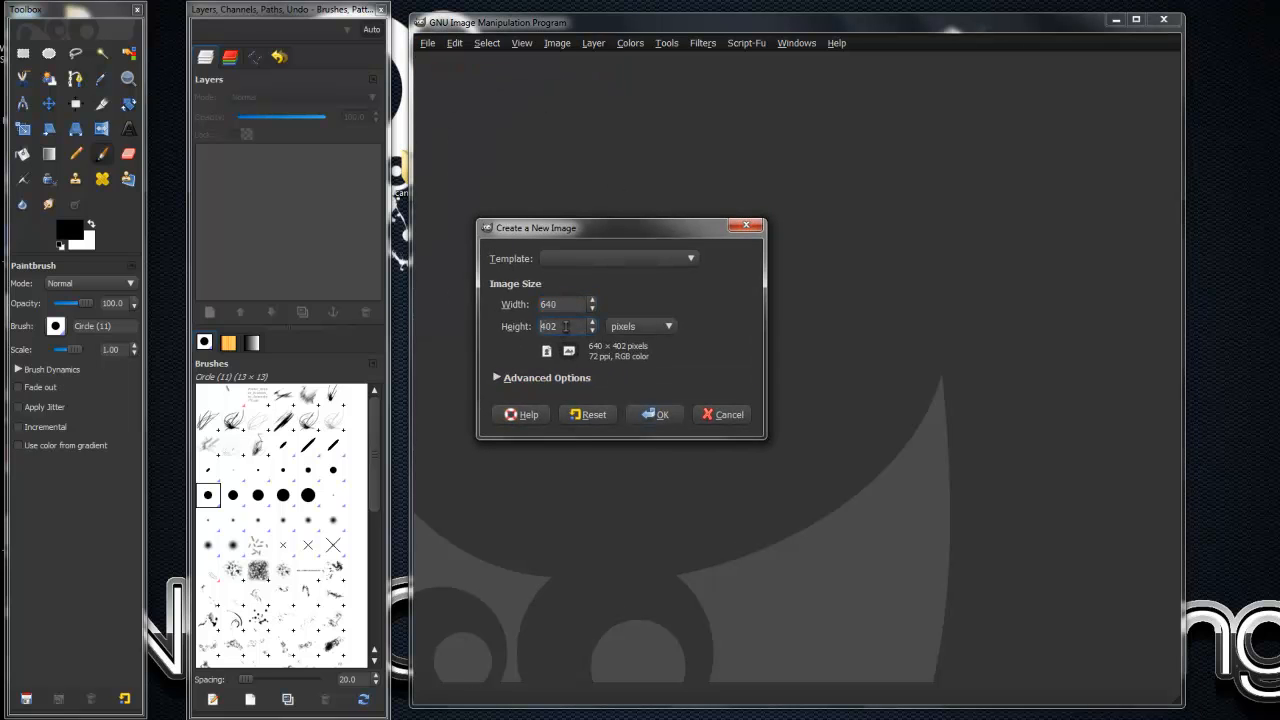
# - Create a new blank image from the 640x480 template
pyautogui.click(645, 258)
pyautogui.click(620, 252)
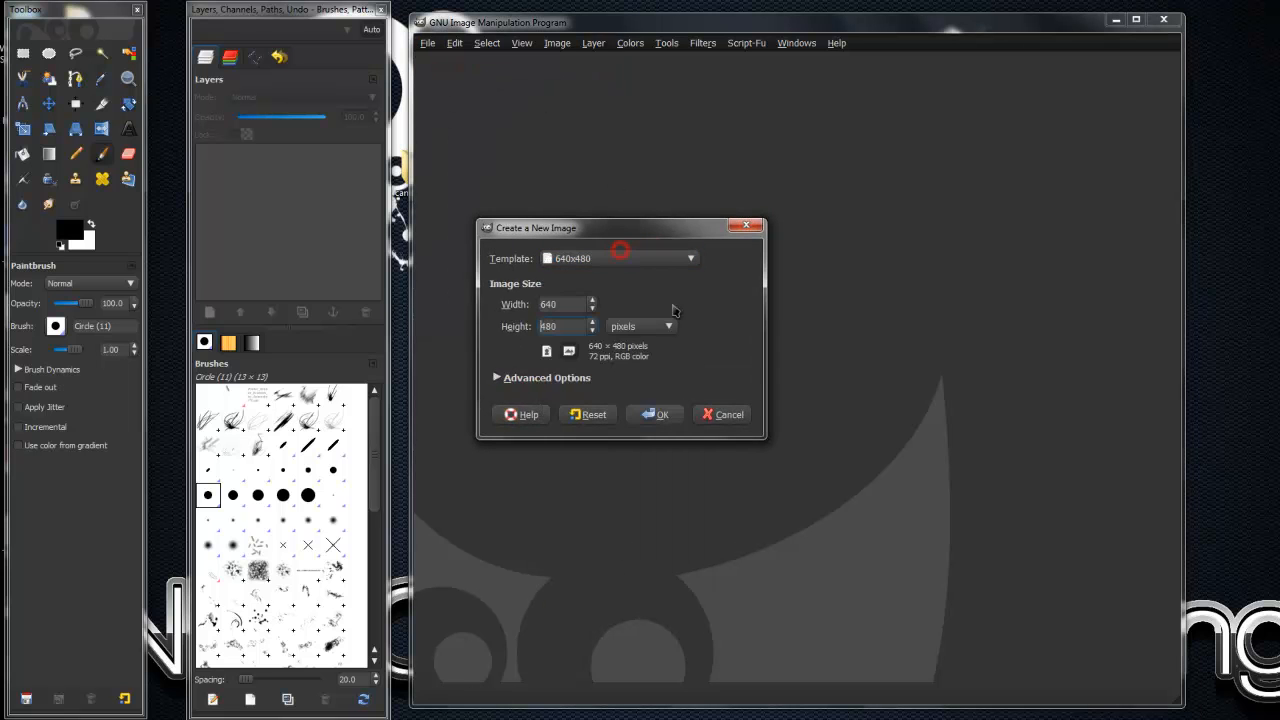
pyautogui.click(658, 415)
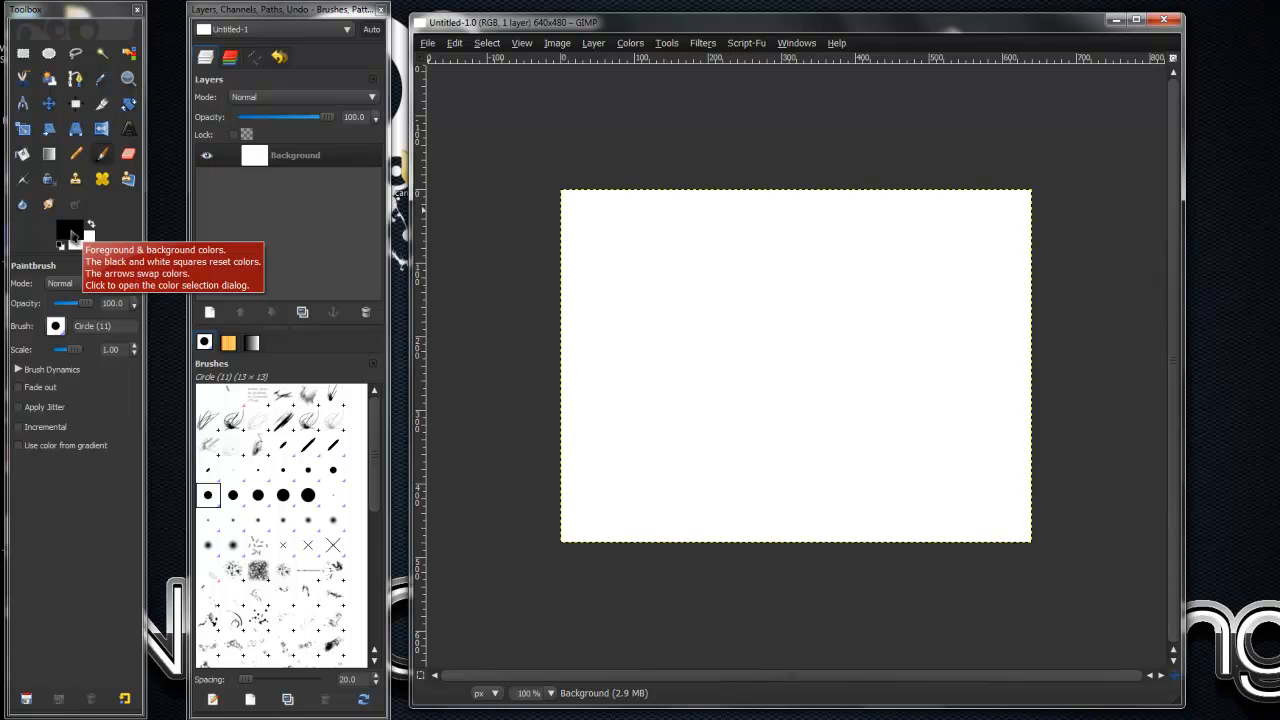
# - Set the foreground color to the saved orange ef980e
pyautogui.click(72, 236)
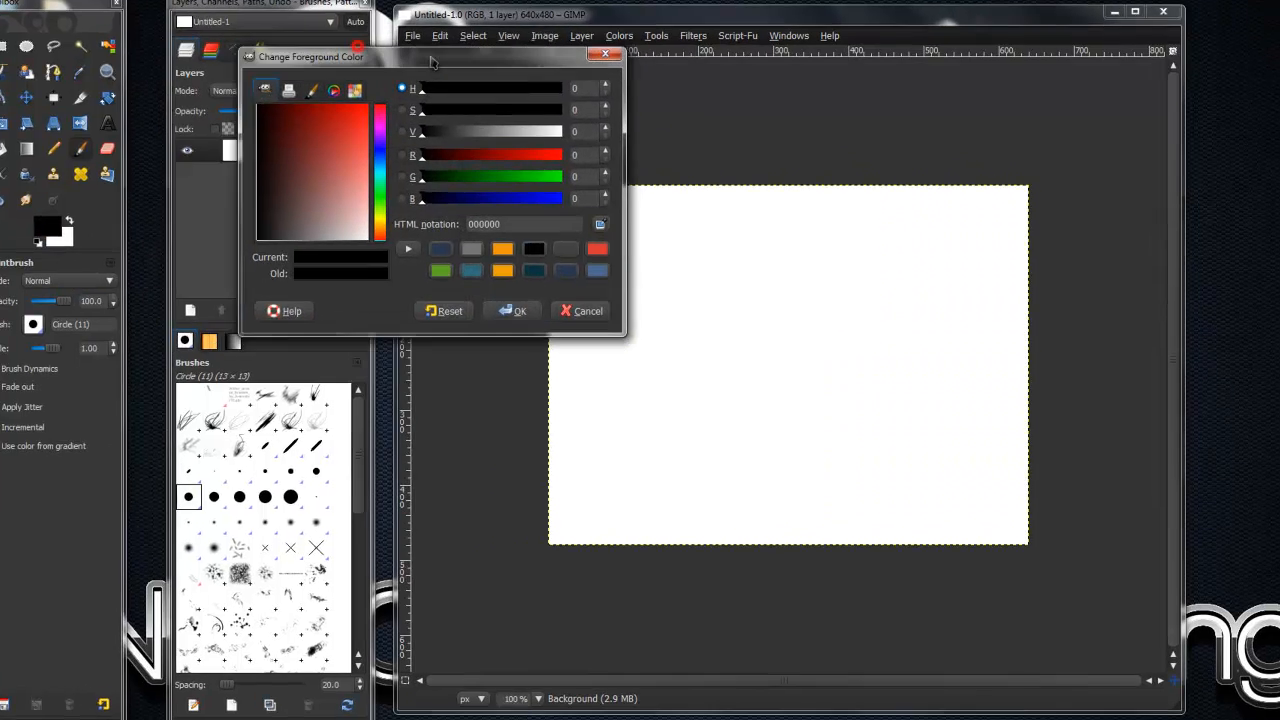
pyautogui.moveTo(432, 63); pyautogui.dragTo(775, 243)
pyautogui.moveTo(641, 187); pyautogui.dragTo(640, 187)
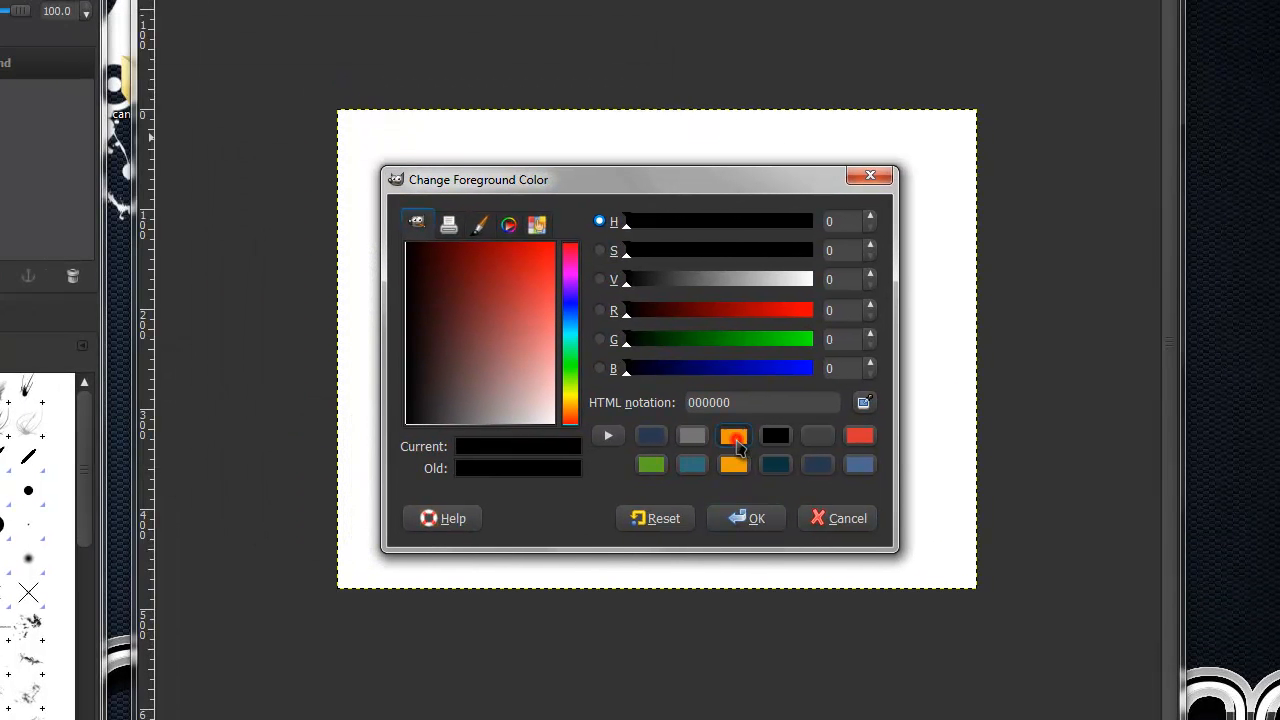
pyautogui.click(734, 435)
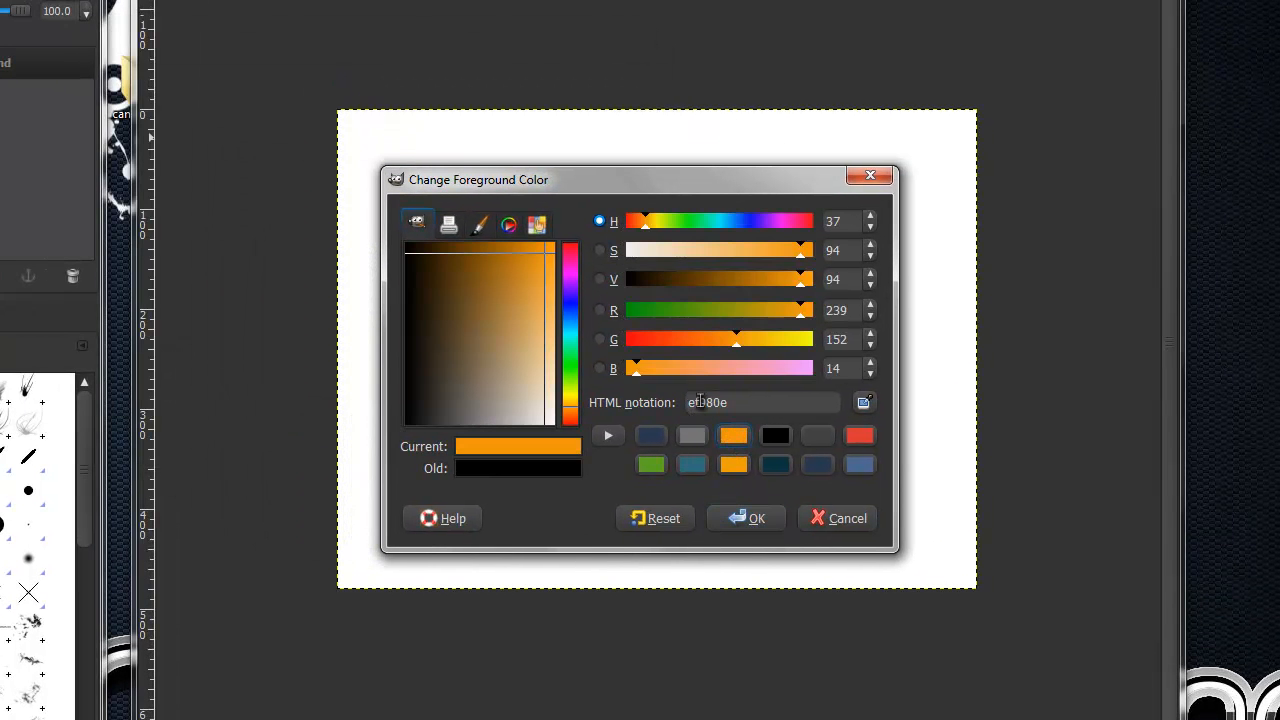
pyautogui.click(752, 522)
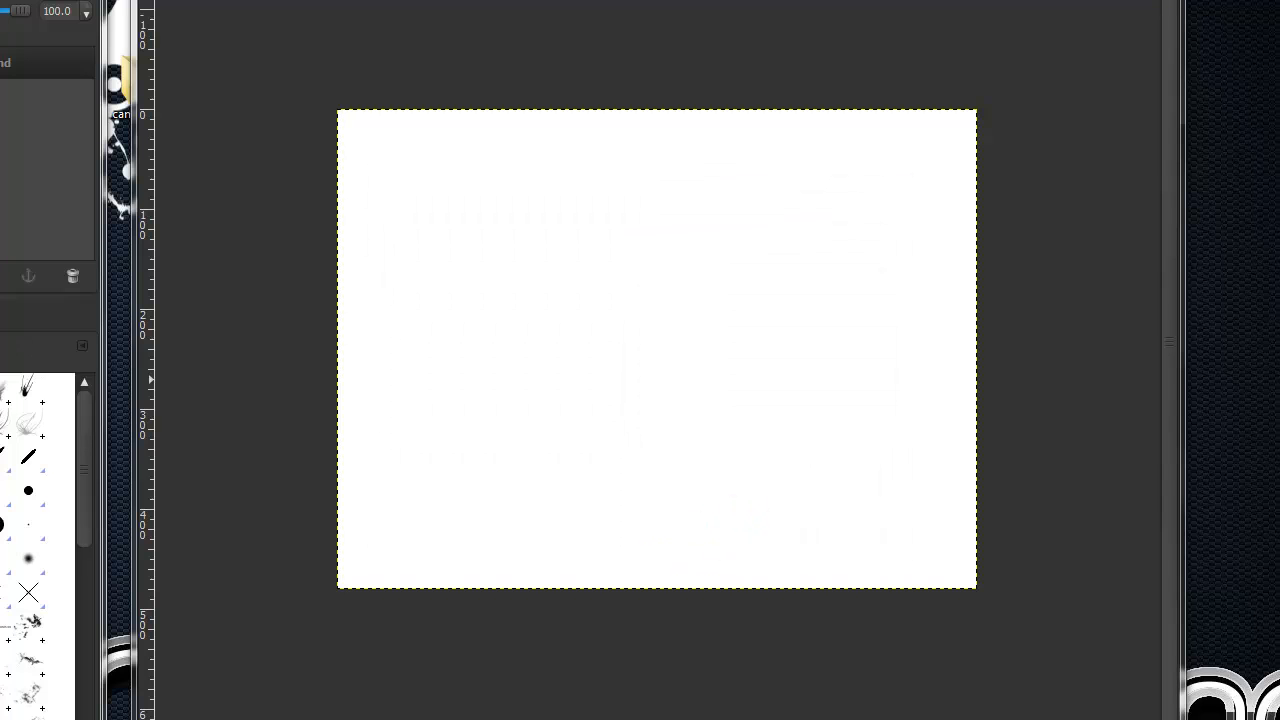
# - Set the background color to the saved gray 747474
pyautogui.click(2, 285)
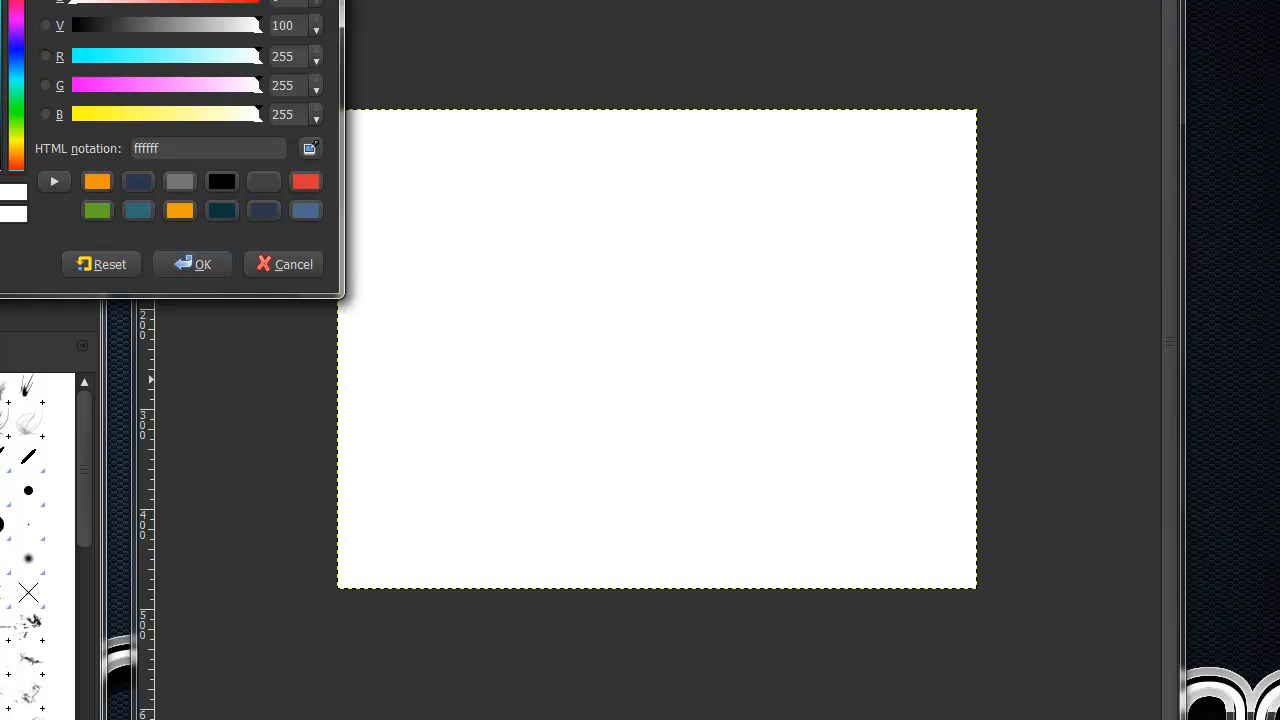
pyautogui.click(181, 182)
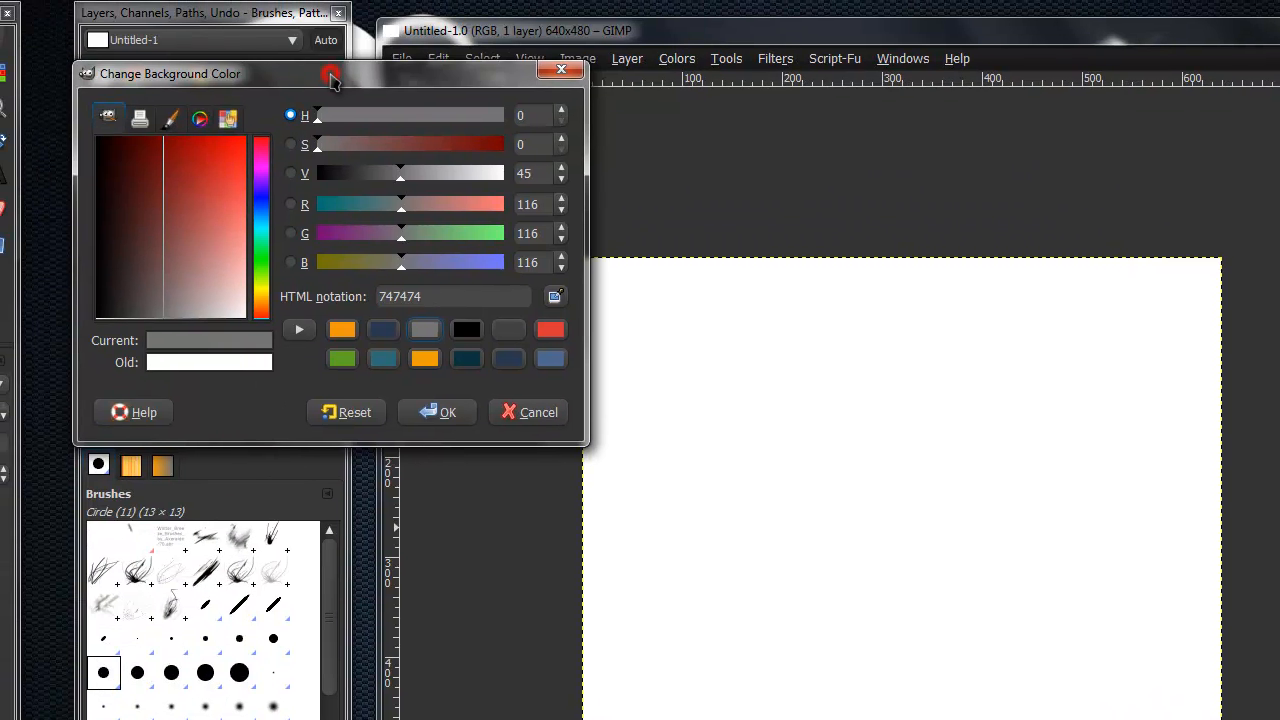
pyautogui.moveTo(326, 77); pyautogui.dragTo(909, 330)
pyautogui.click(1021, 662)
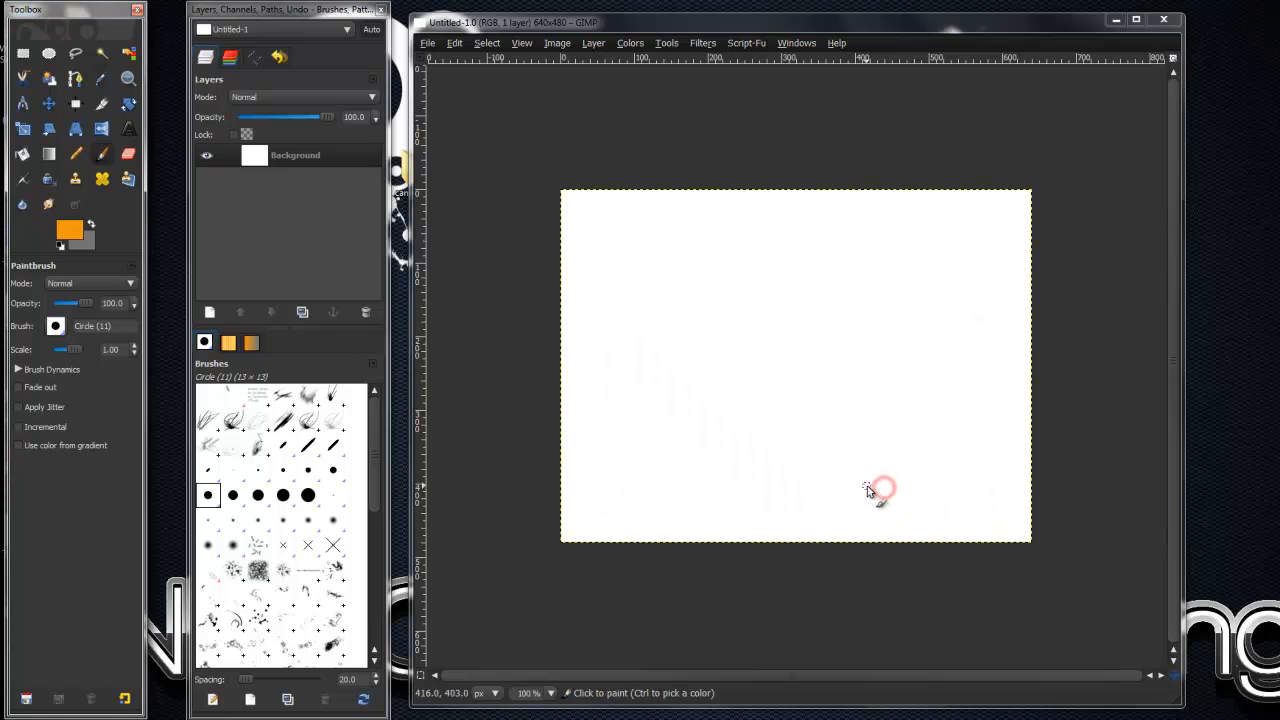
# - Set up the Text tool with the Amsterdam Graffiti font at a size of 175 px
pyautogui.click(129, 130)
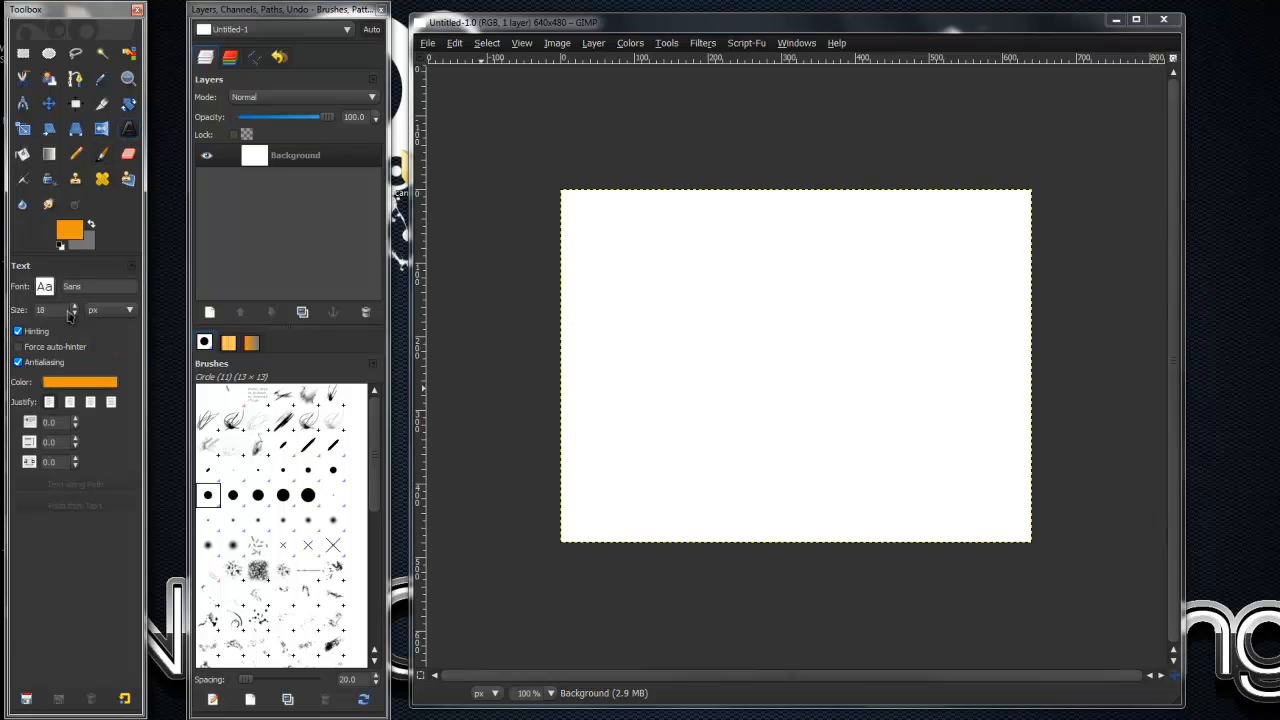
pyautogui.click(44, 286)
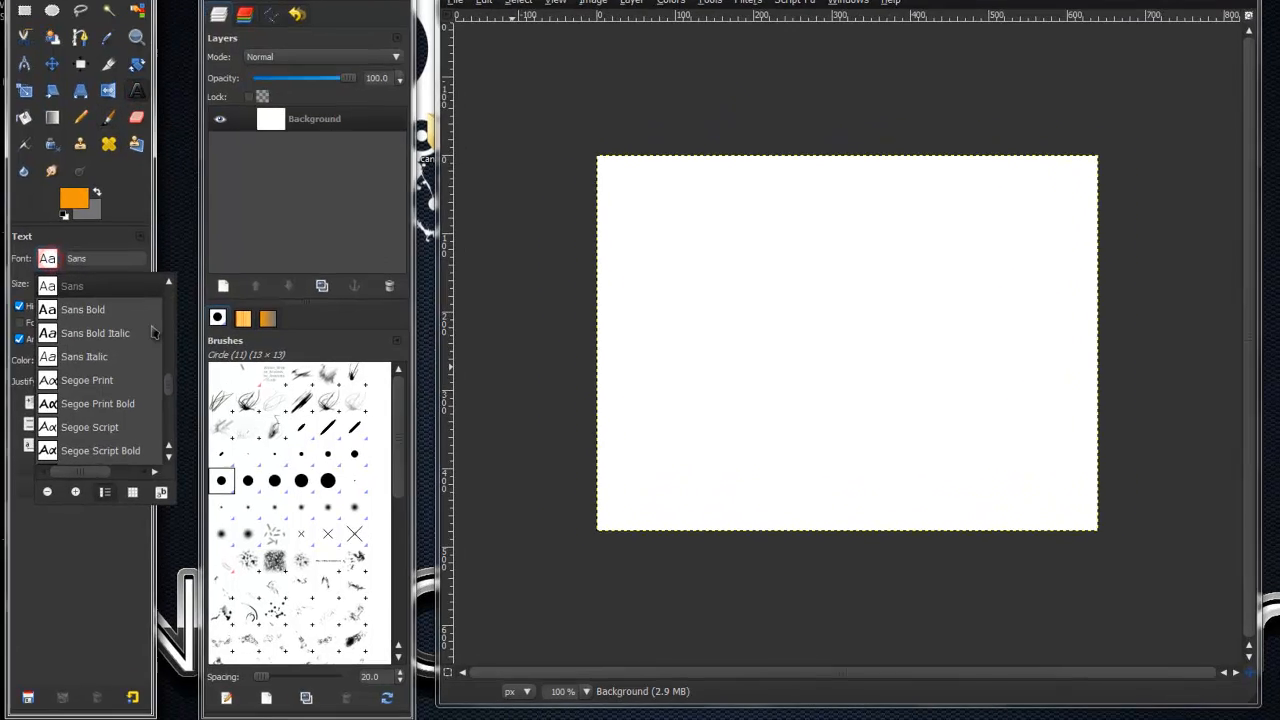
pyautogui.moveTo(159, 401); pyautogui.dragTo(165, 345)
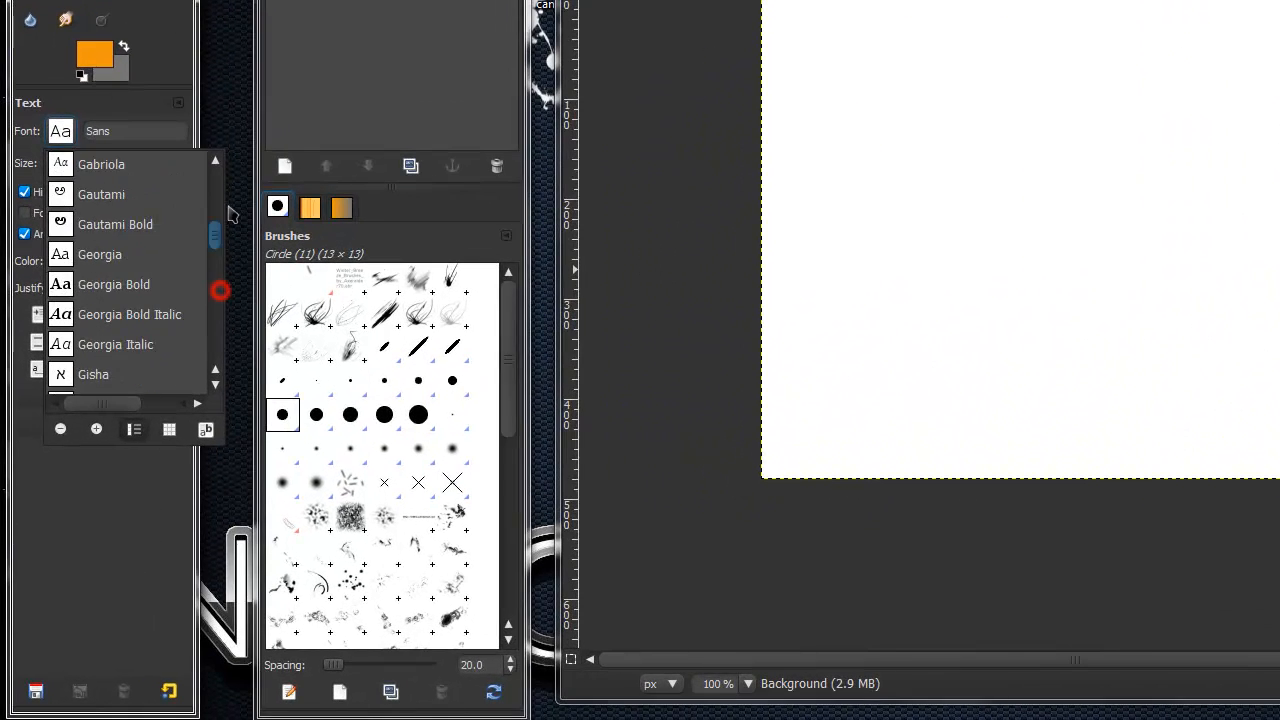
pyautogui.moveTo(215, 234); pyautogui.dragTo(210, 152)
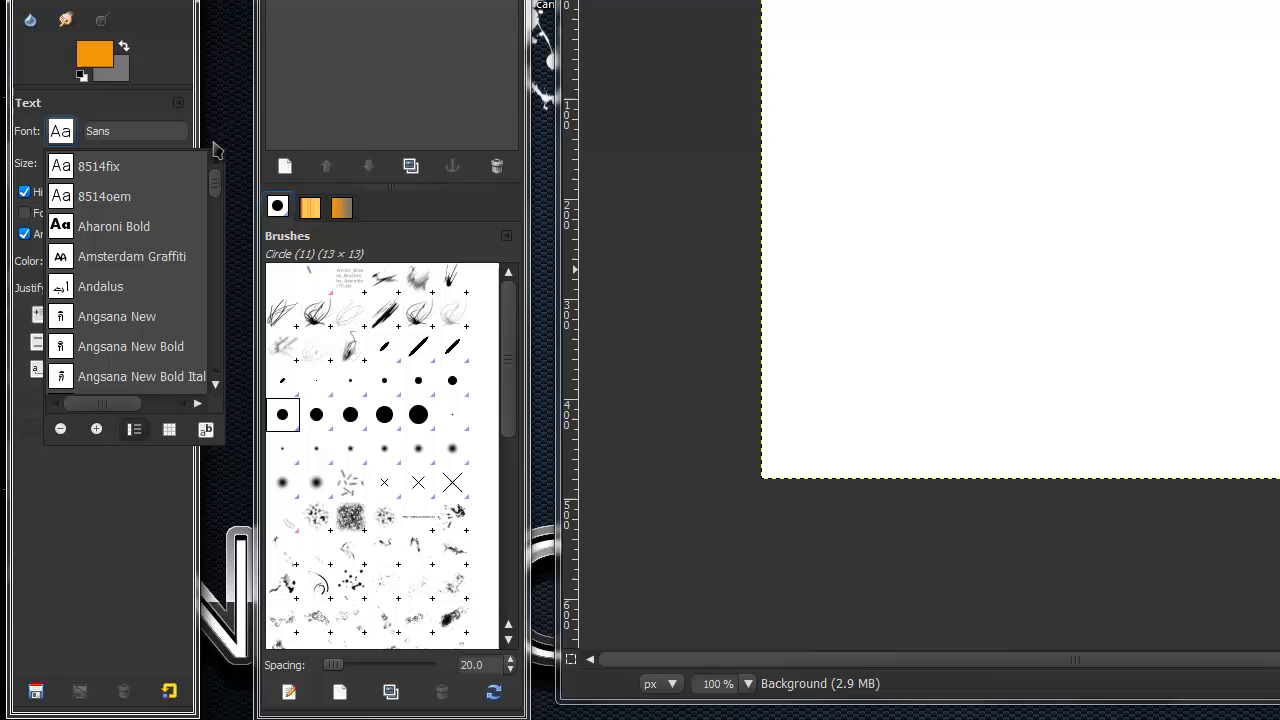
pyautogui.click(160, 252)
pyautogui.doubleClick(69, 166)
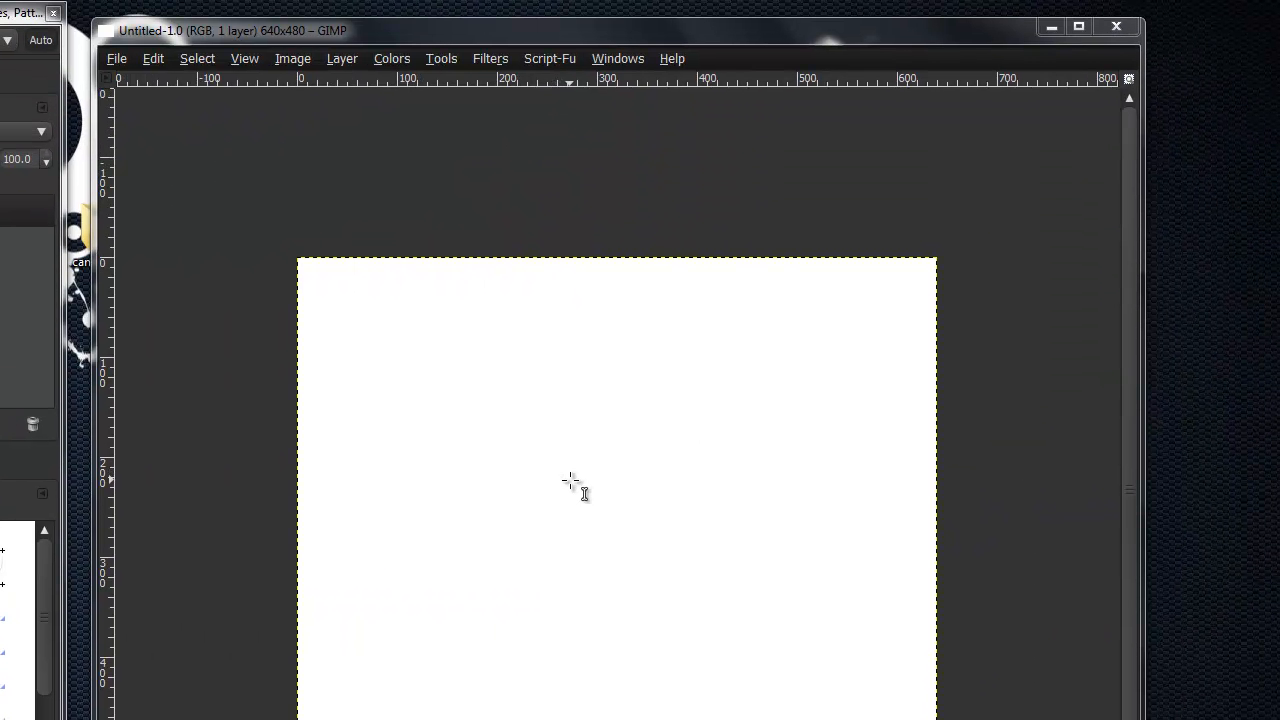
# - Add the text "GFX PRO" to the canvas, move it to the middle of the image and finish the text entry
pyautogui.click(574, 437)
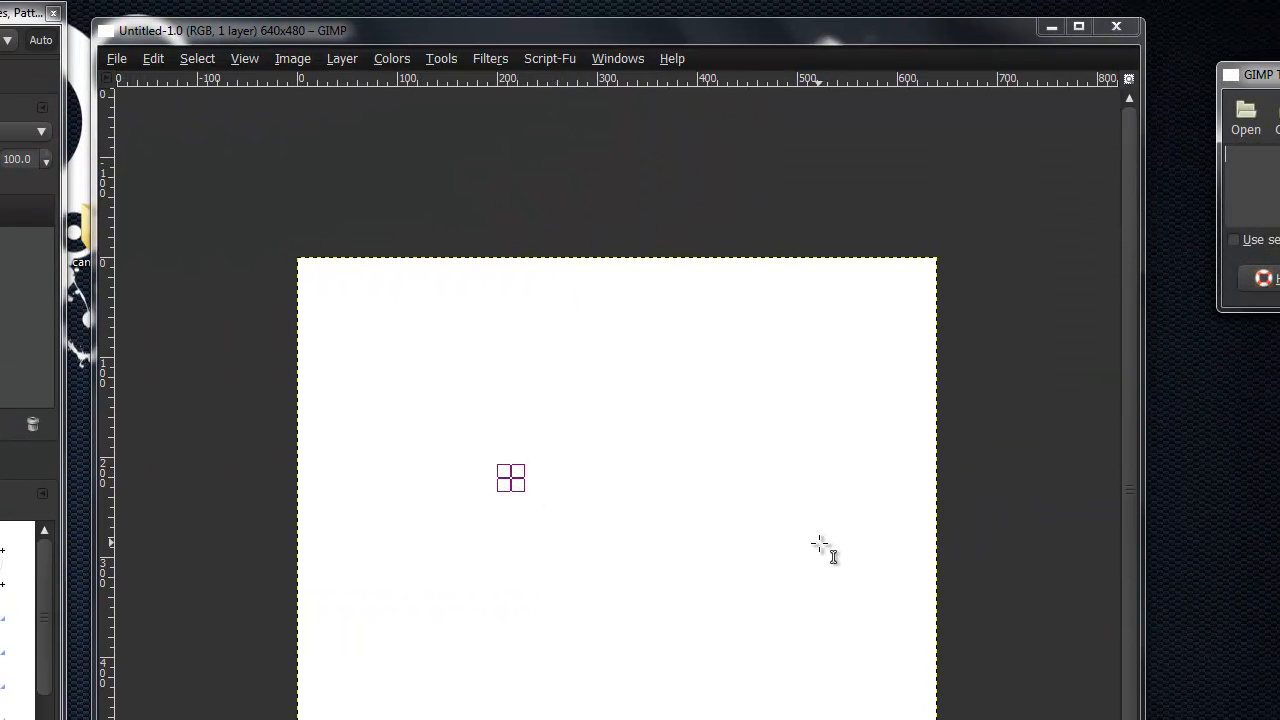
pyautogui.write('GFX PR')
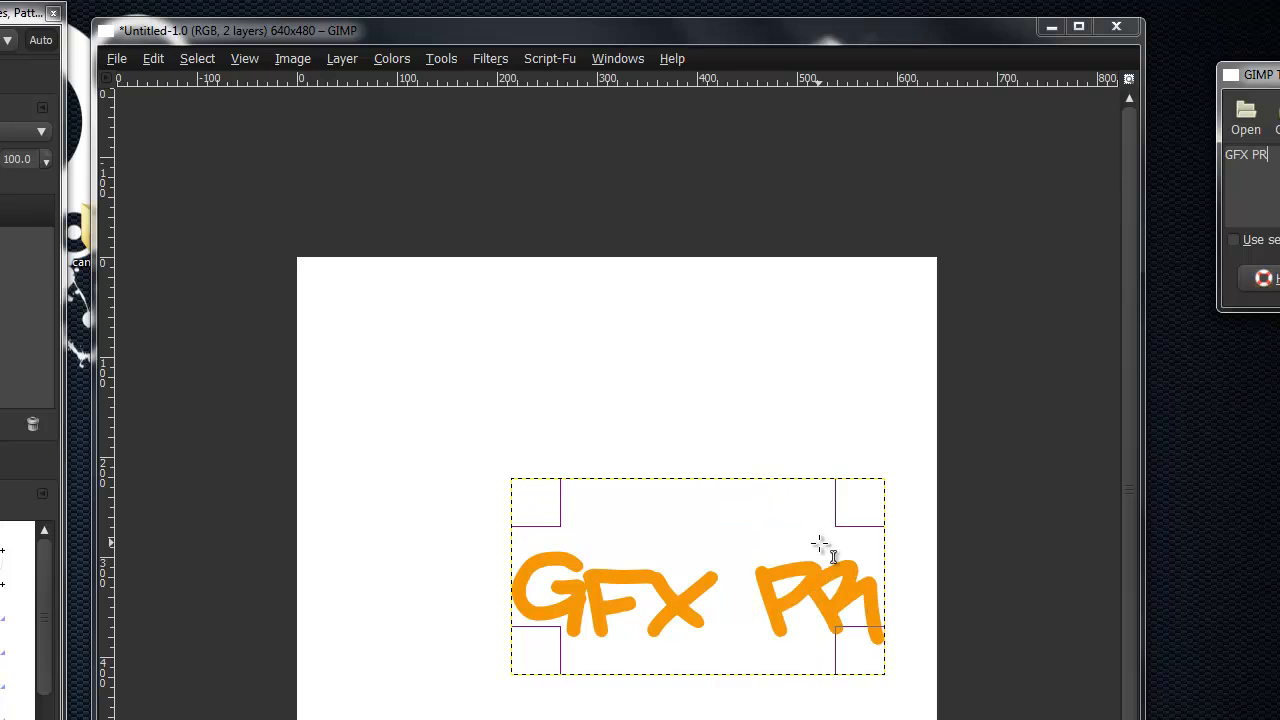
pyautogui.write('O')
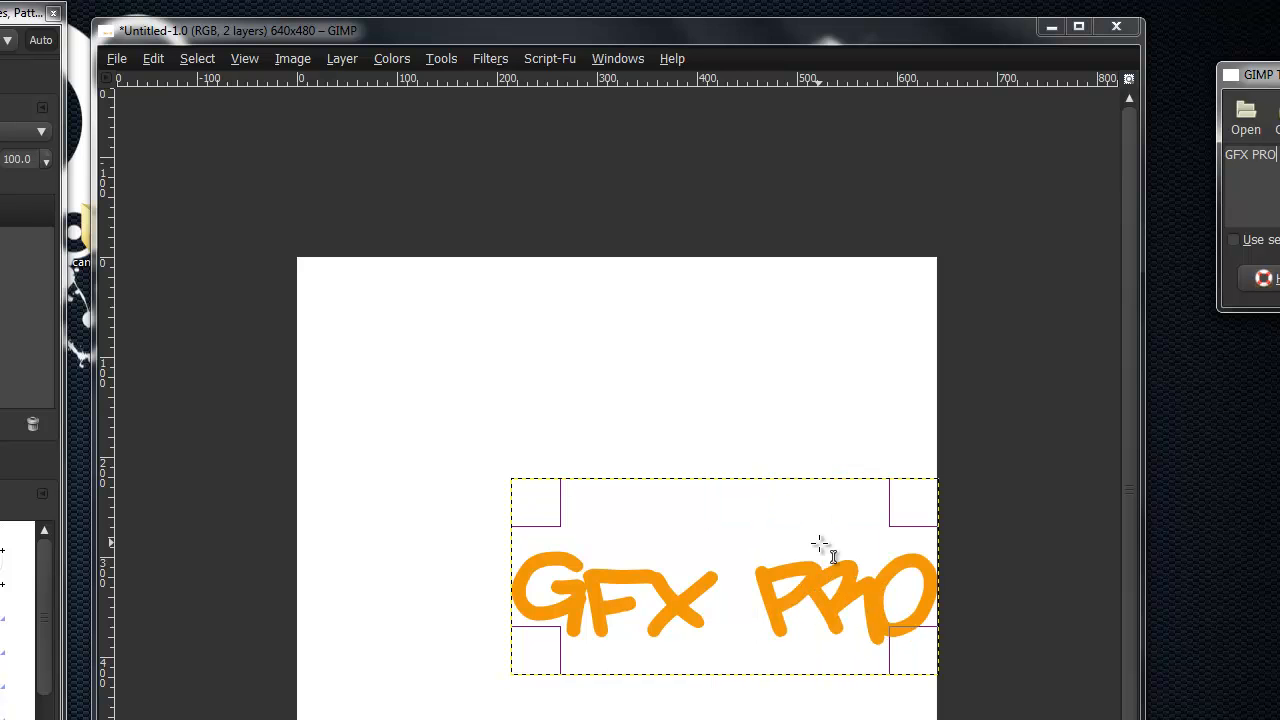
pyautogui.moveTo(742, 618)
pyautogui.mouseDown()
pyautogui.moveTo(600, 571)
pyautogui.moveTo(646, 543)
pyautogui.moveTo(571, 491)
pyautogui.moveTo(572, 475)
pyautogui.mouseUp()
pyautogui.moveTo(540, 403); pyautogui.dragTo(717, 626)
pyautogui.moveTo(729, 644); pyautogui.dragTo(607, 504)
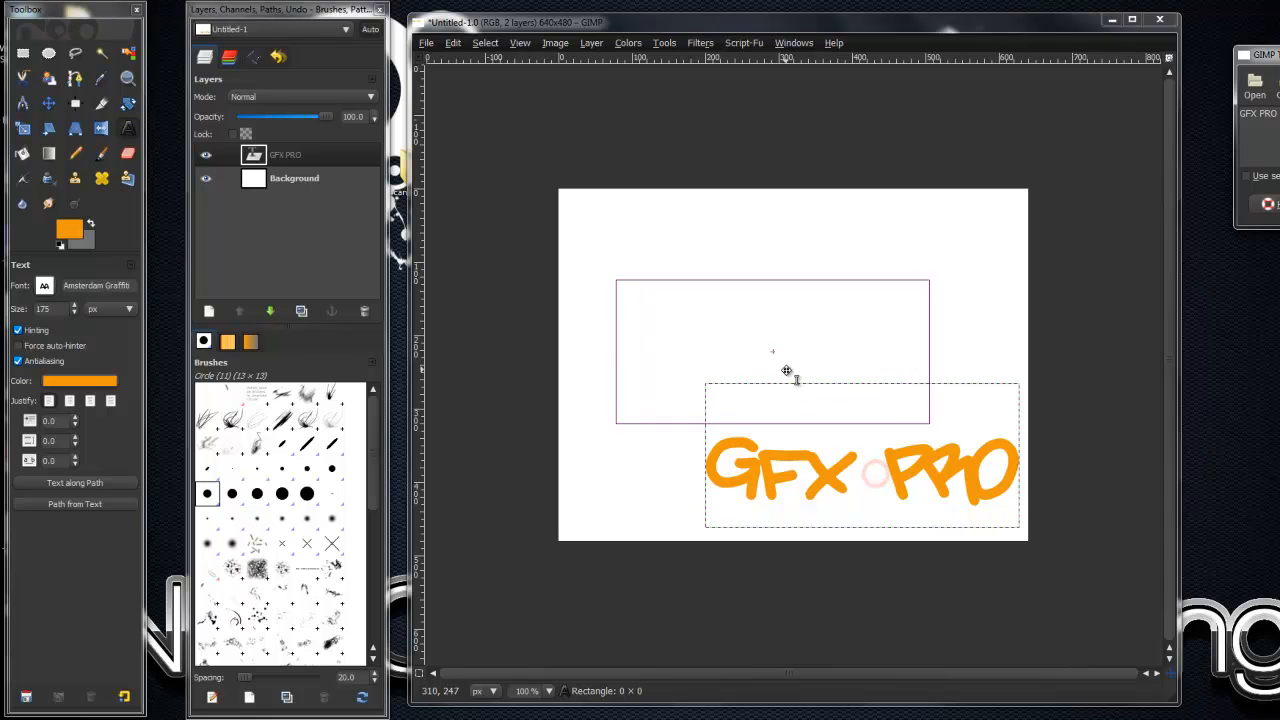
pyautogui.moveTo(787, 371); pyautogui.dragTo(834, 380)
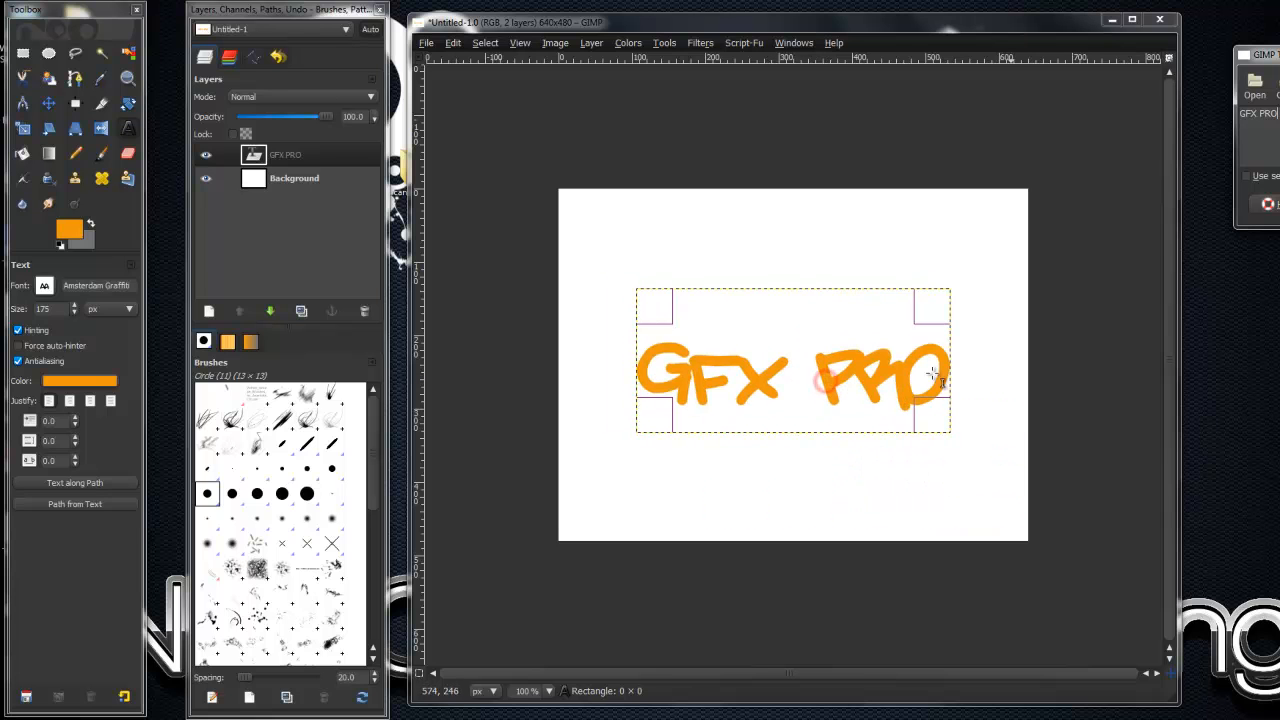
pyautogui.click(1279, 204)
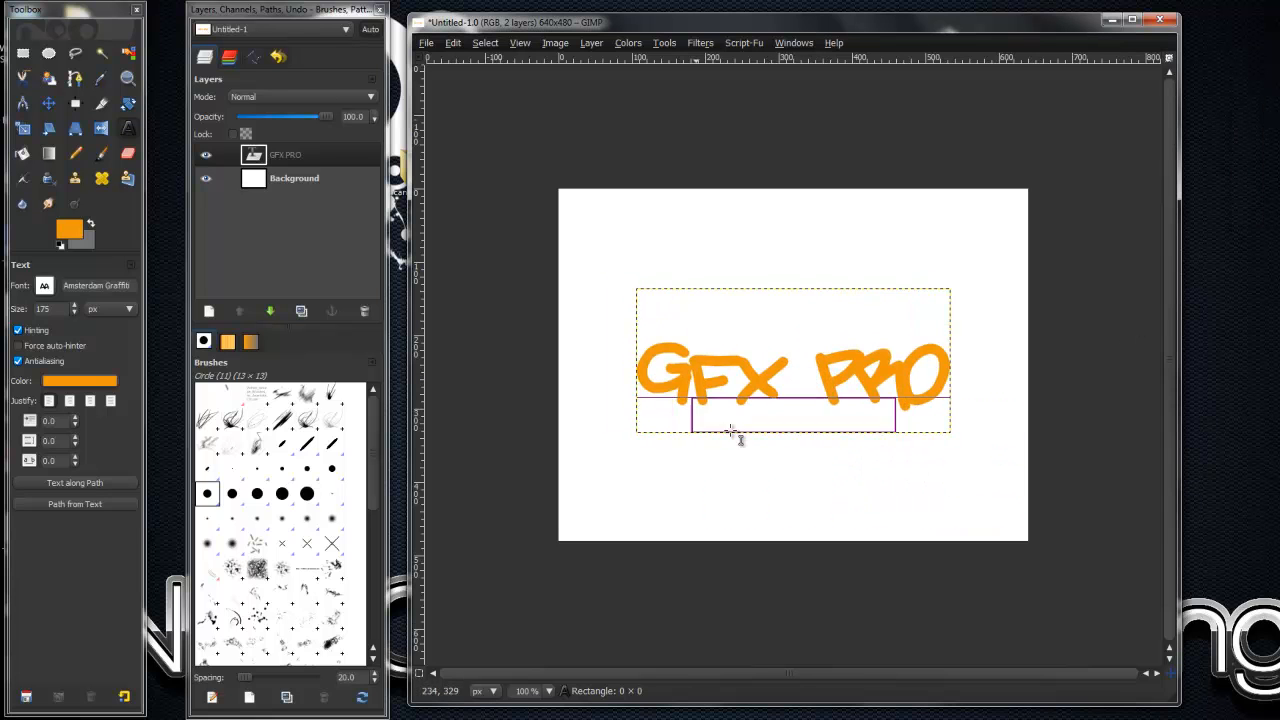
# - Select the shape of the GFX PRO text by its alpha and add a transparent layer named "Text grad"
pyautogui.rightClick(285, 160)
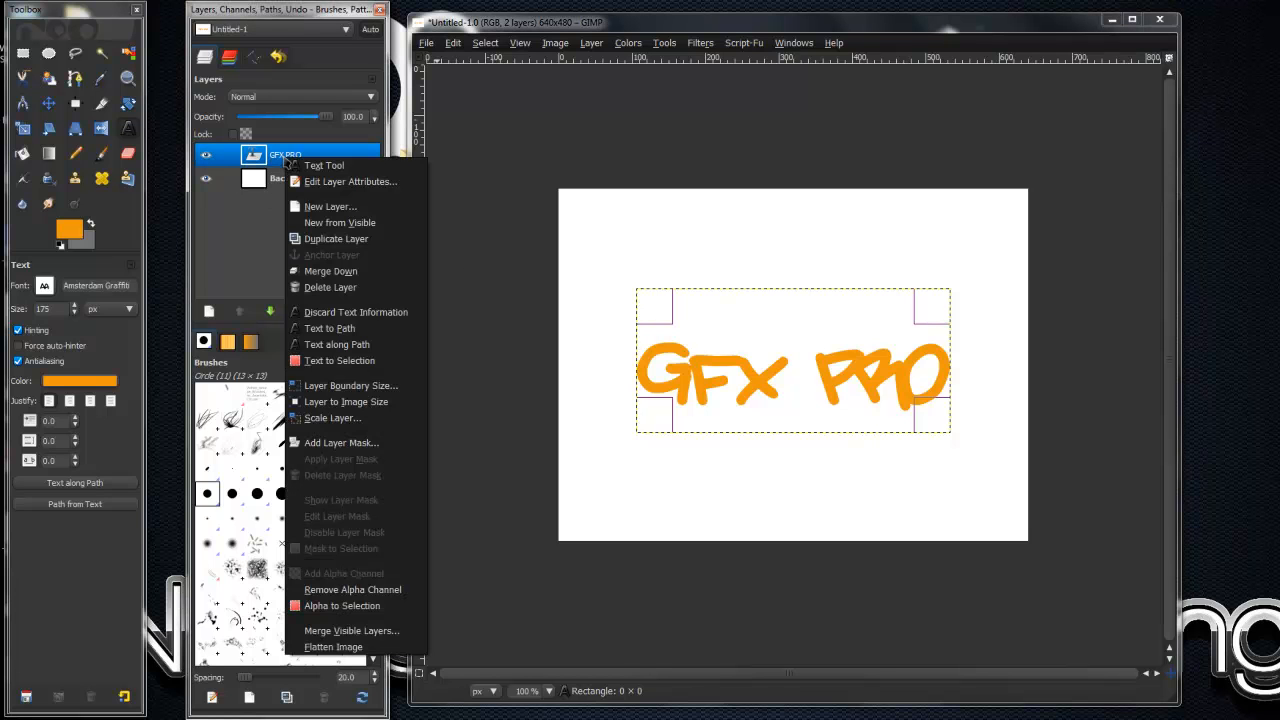
pyautogui.click(351, 607)
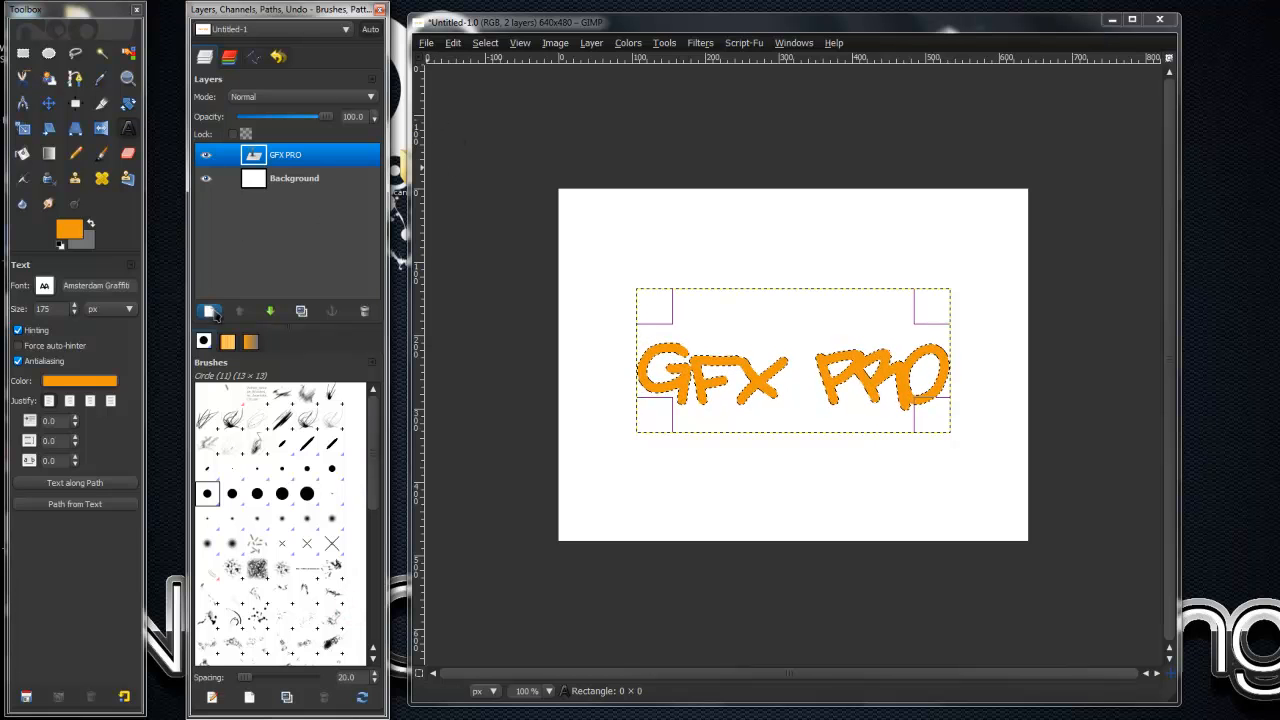
pyautogui.click(210, 313)
pyautogui.write('Text grad')
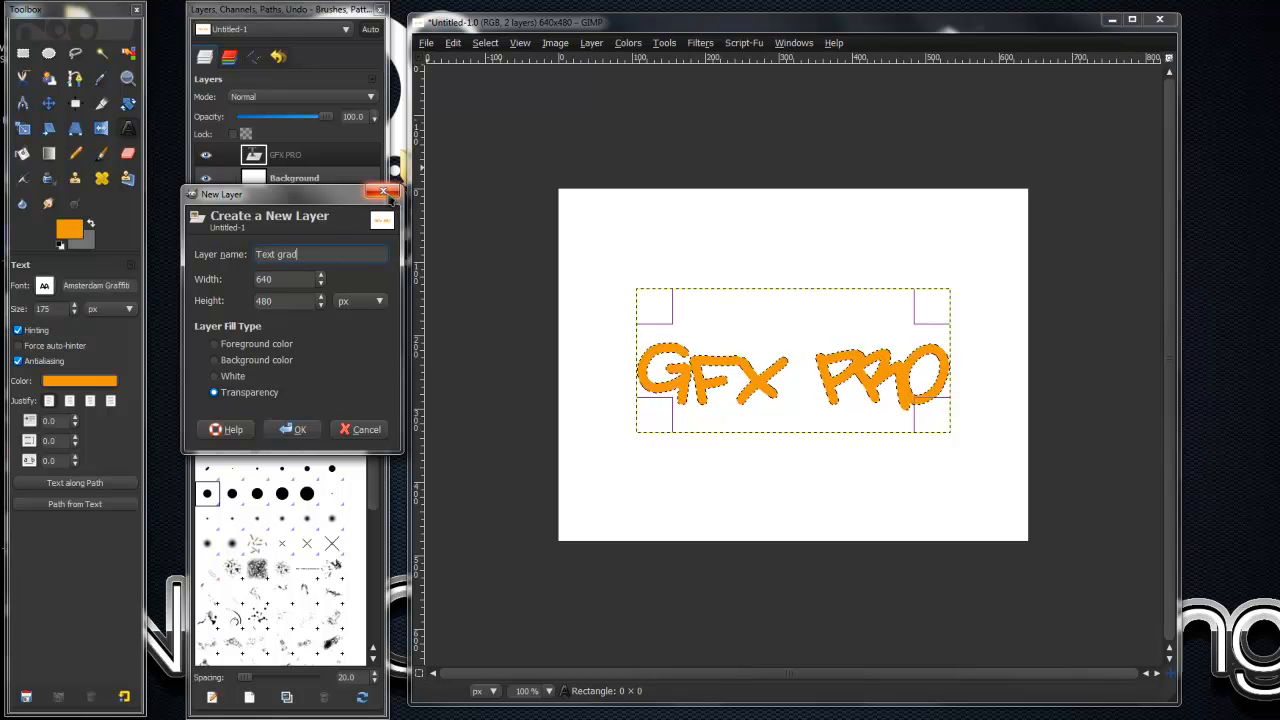
pyautogui.click(293, 429)
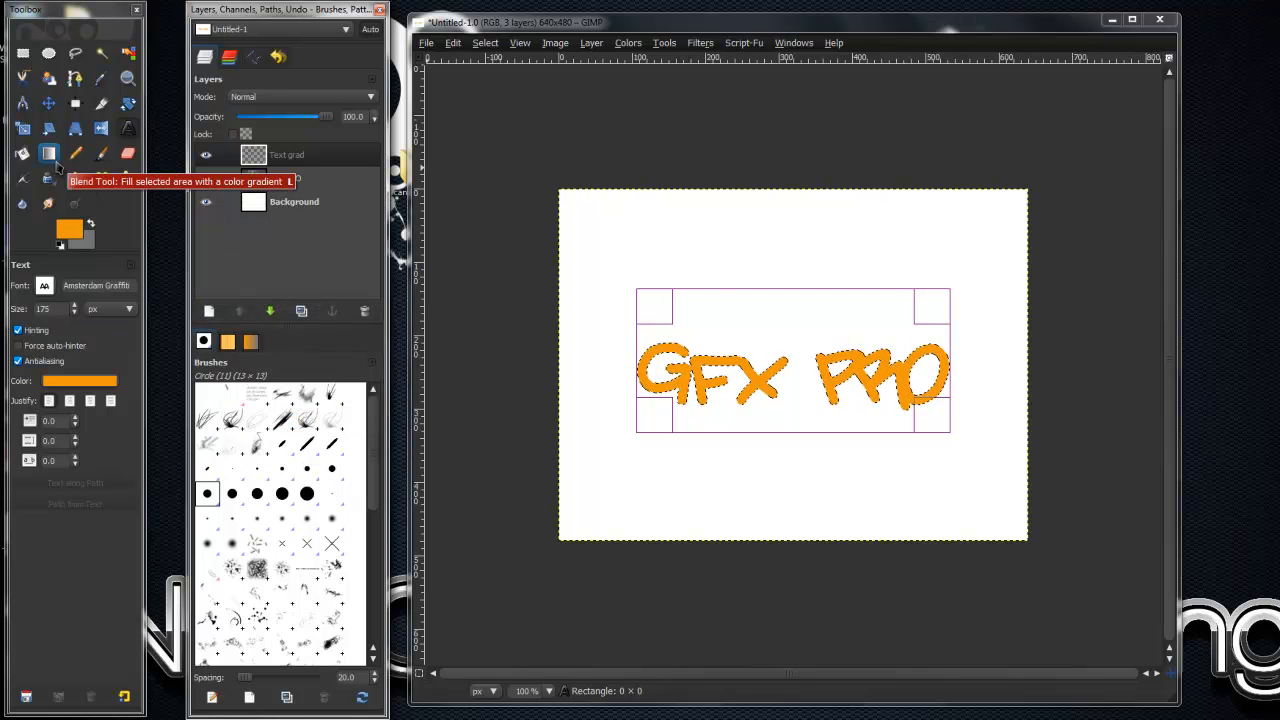
# - Fill the selected letters with a linear orange-to-gray gradient running from their upper to lower edge, and clear the selection
pyautogui.click(55, 162)
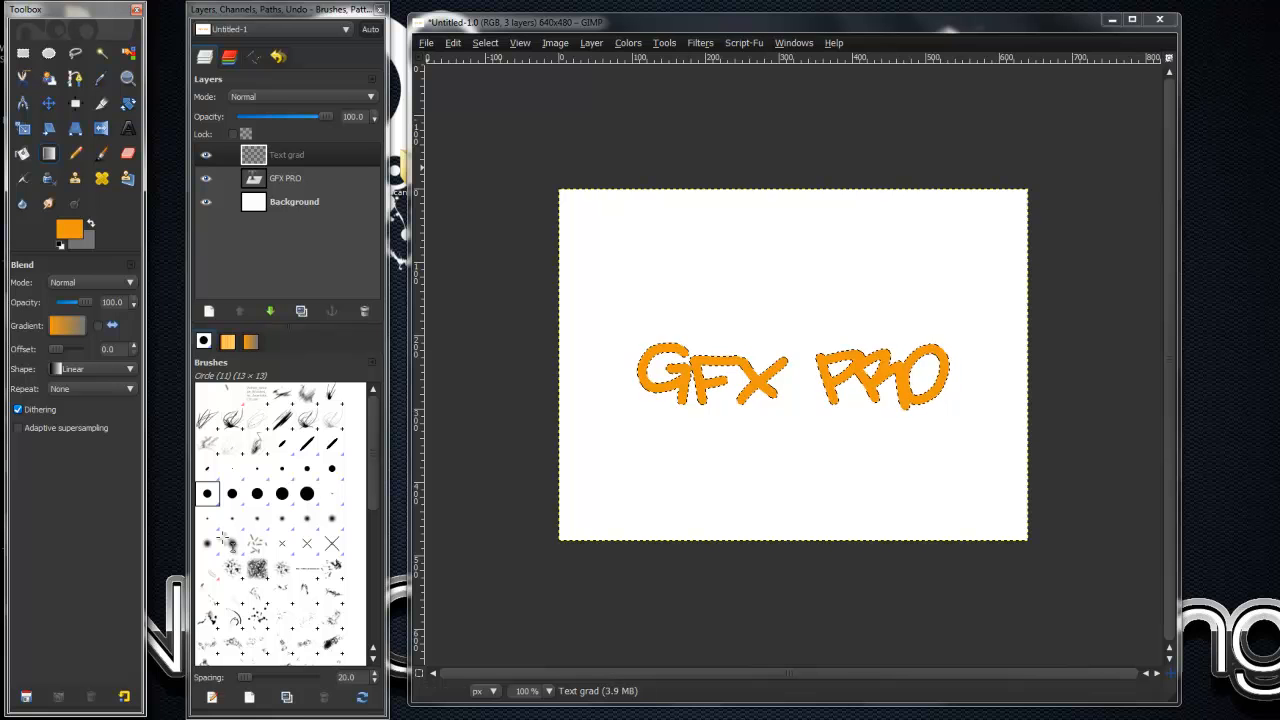
pyautogui.moveTo(791, 337); pyautogui.dragTo(751, 413)
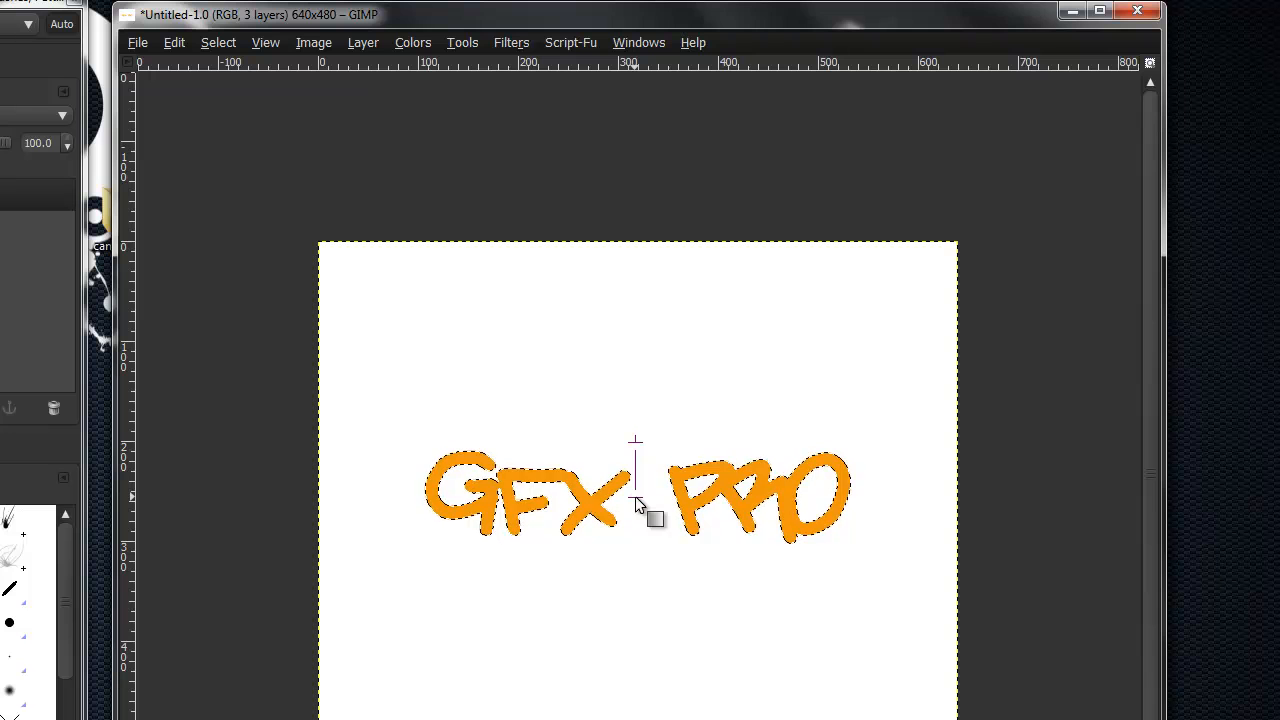
pyautogui.moveTo(636, 502); pyautogui.dragTo(630, 550)
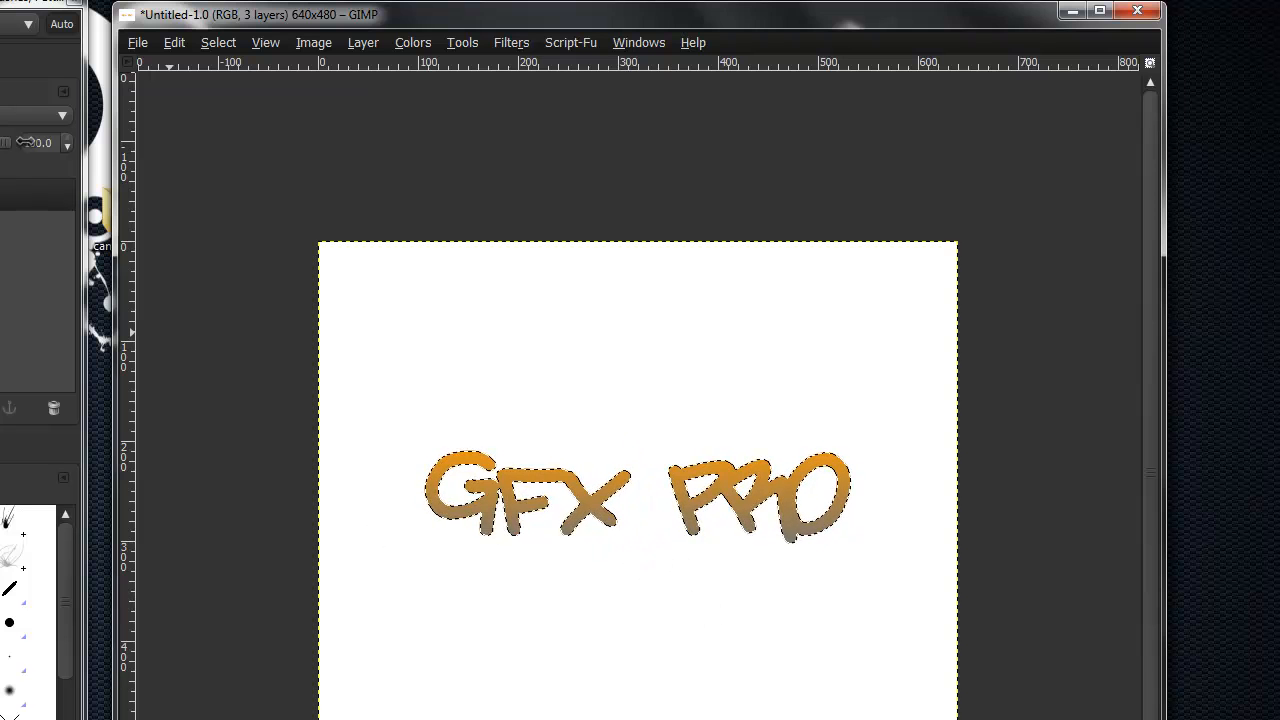
pyautogui.click(205, 42)
pyautogui.click(262, 88)
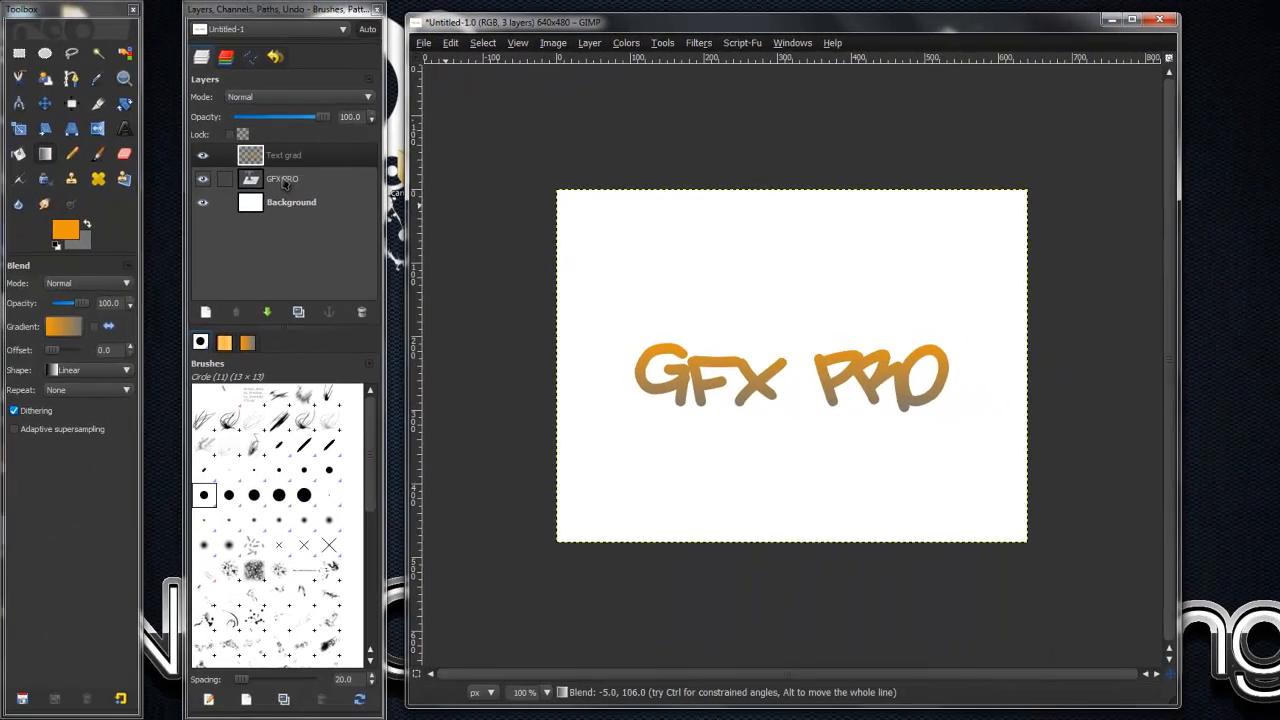
# - Delete the original GFX PRO text layer
pyautogui.click(99, 222)
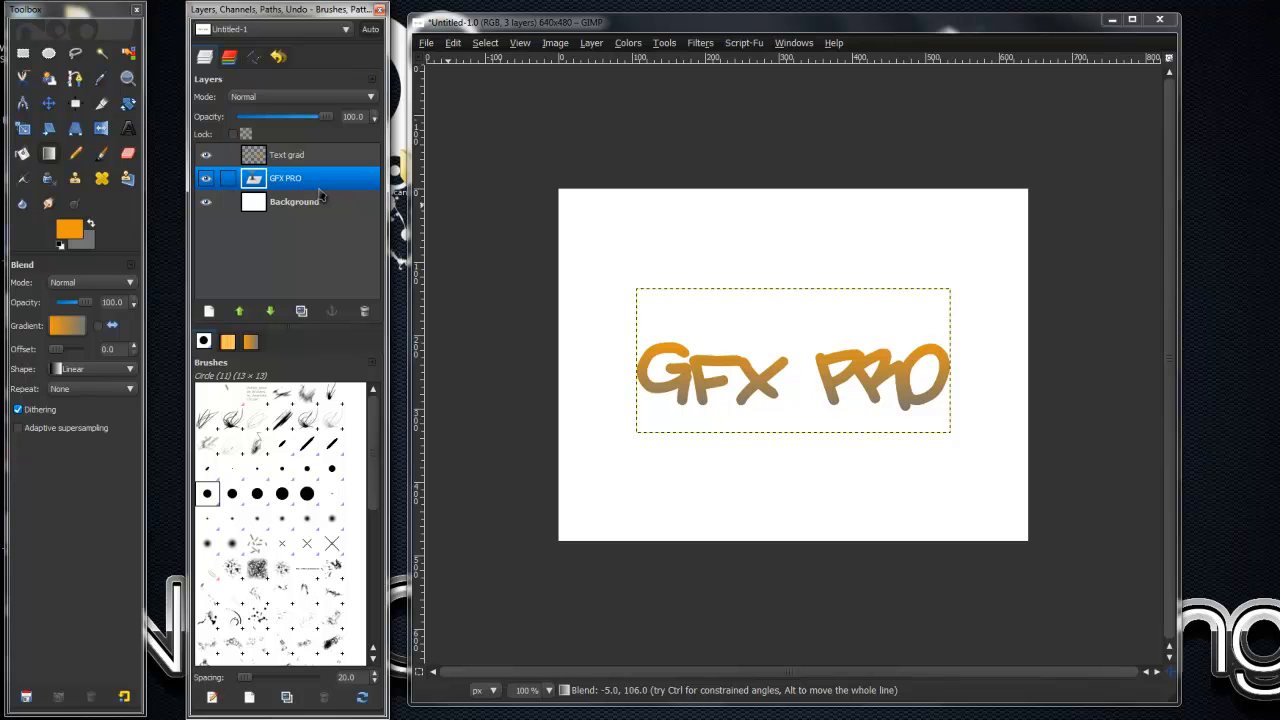
pyautogui.rightClick(305, 180)
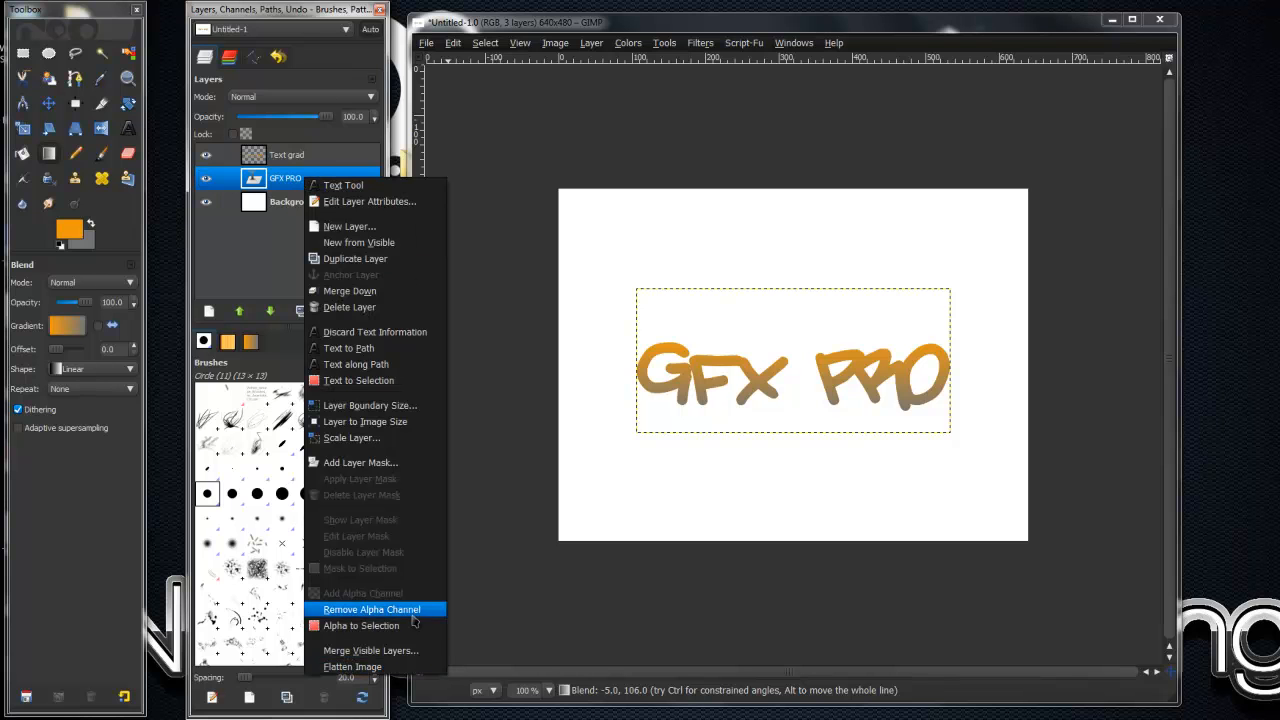
pyautogui.click(293, 178)
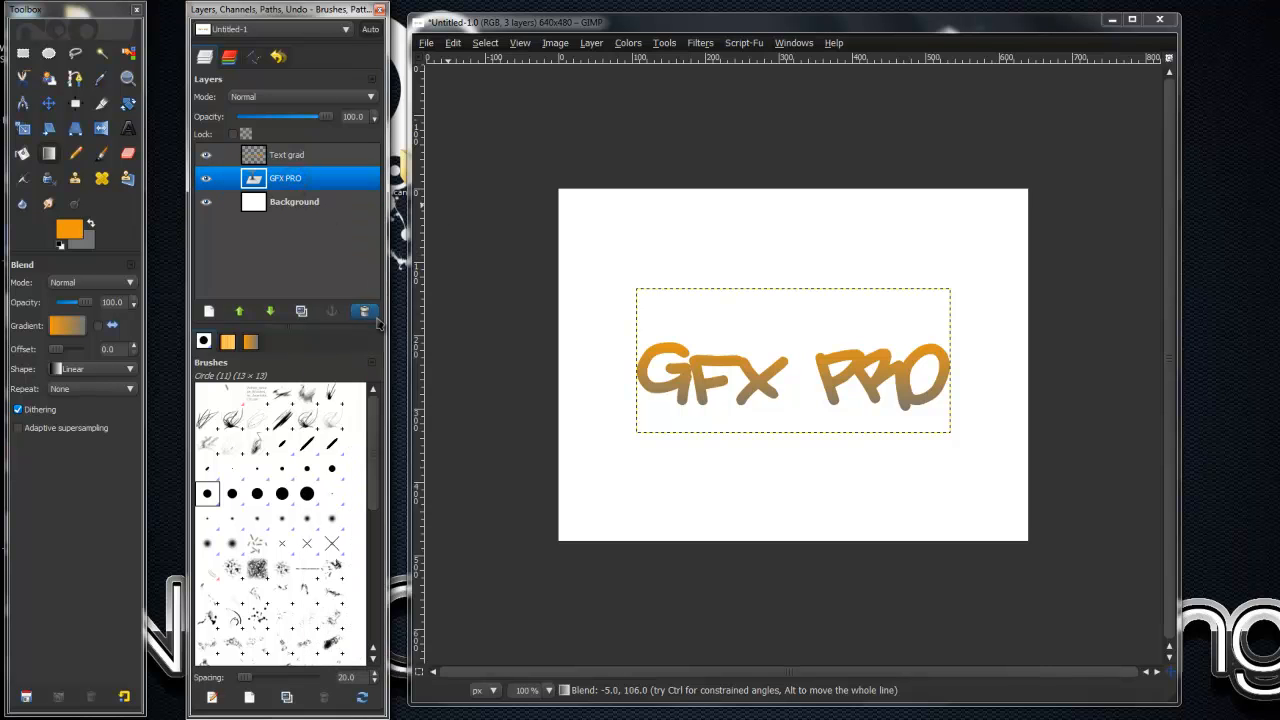
pyautogui.click(364, 311)
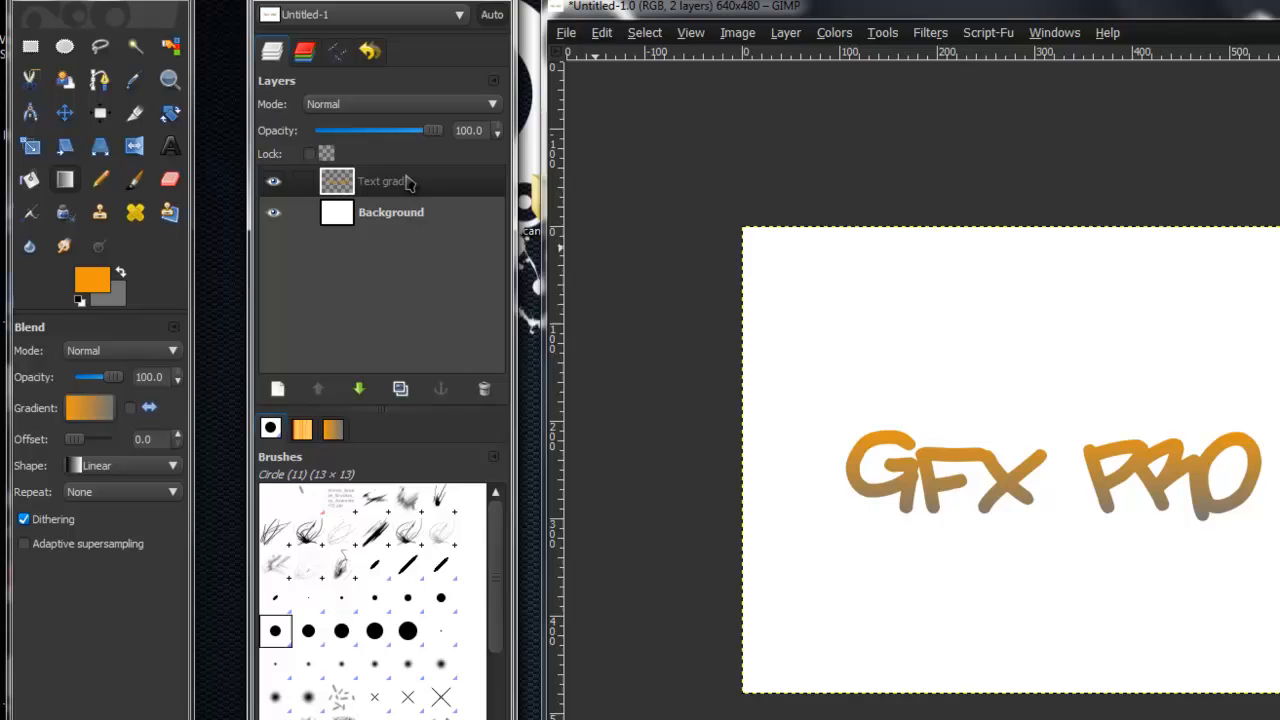
# - Select the letters of the Text grad layer by alpha and add a transparent layer named "text border"
pyautogui.rightClick(303, 156)
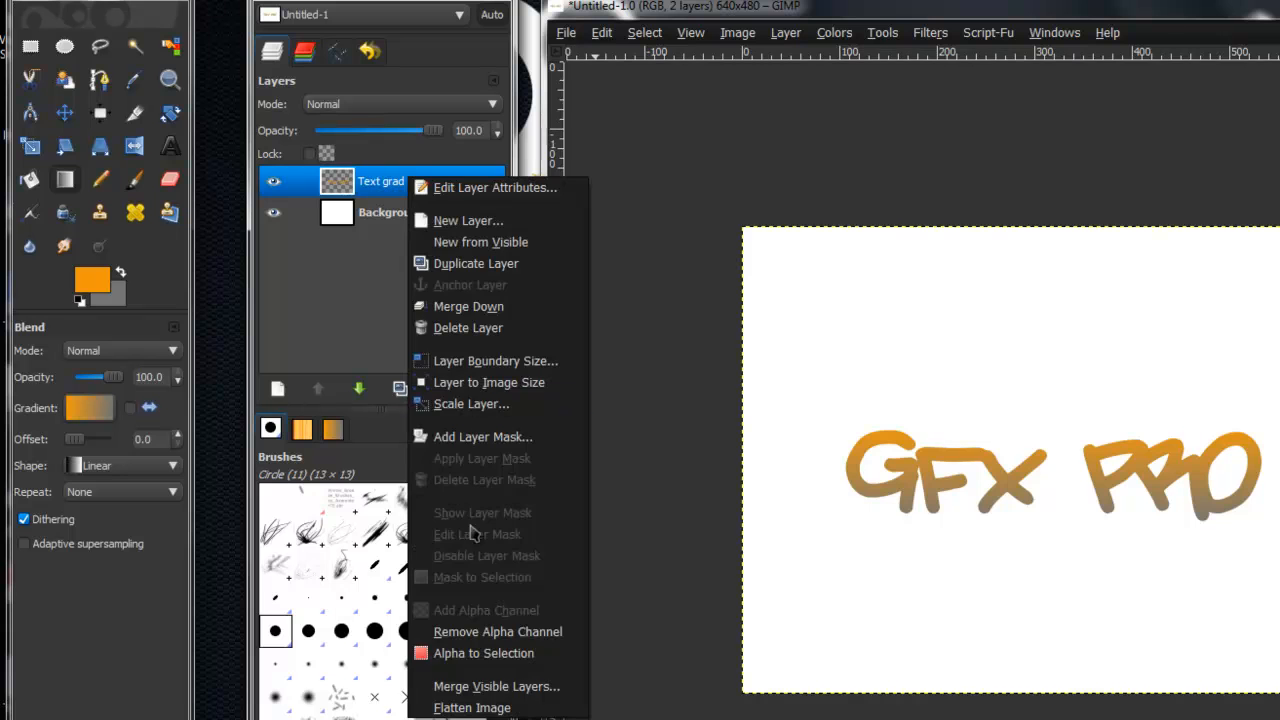
pyautogui.click(483, 653)
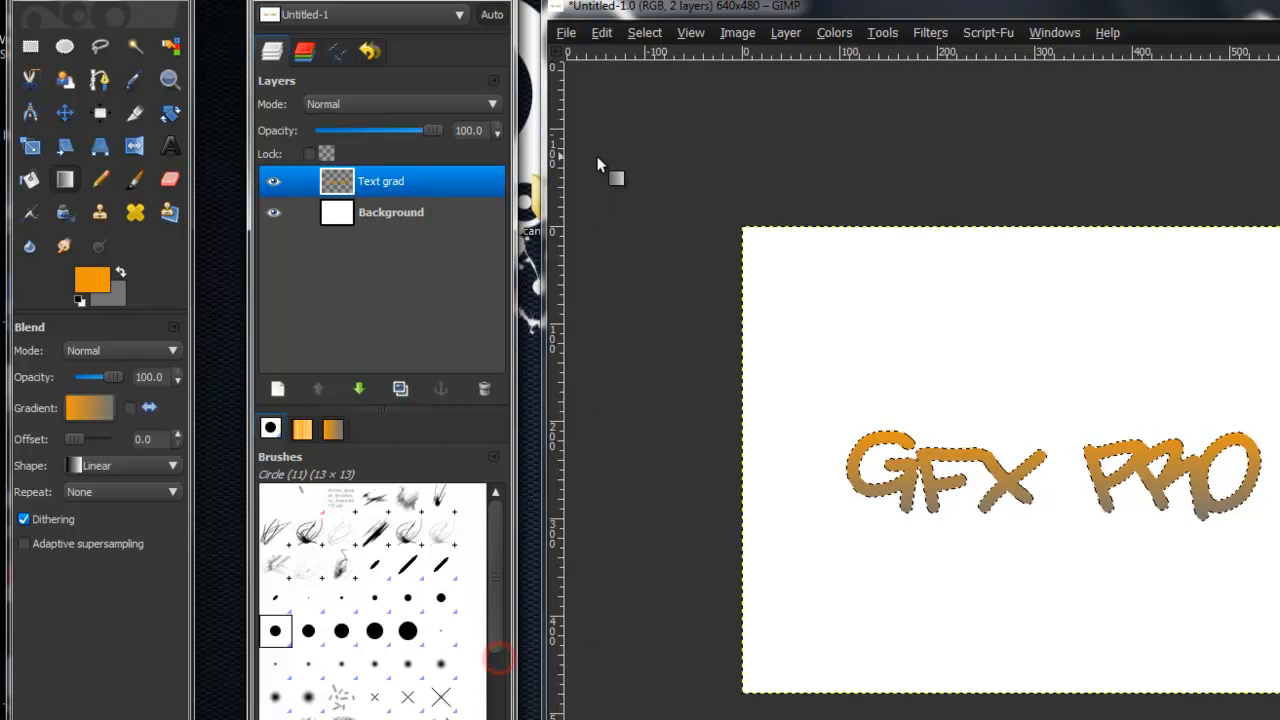
pyautogui.click(277, 388)
pyautogui.write('t')
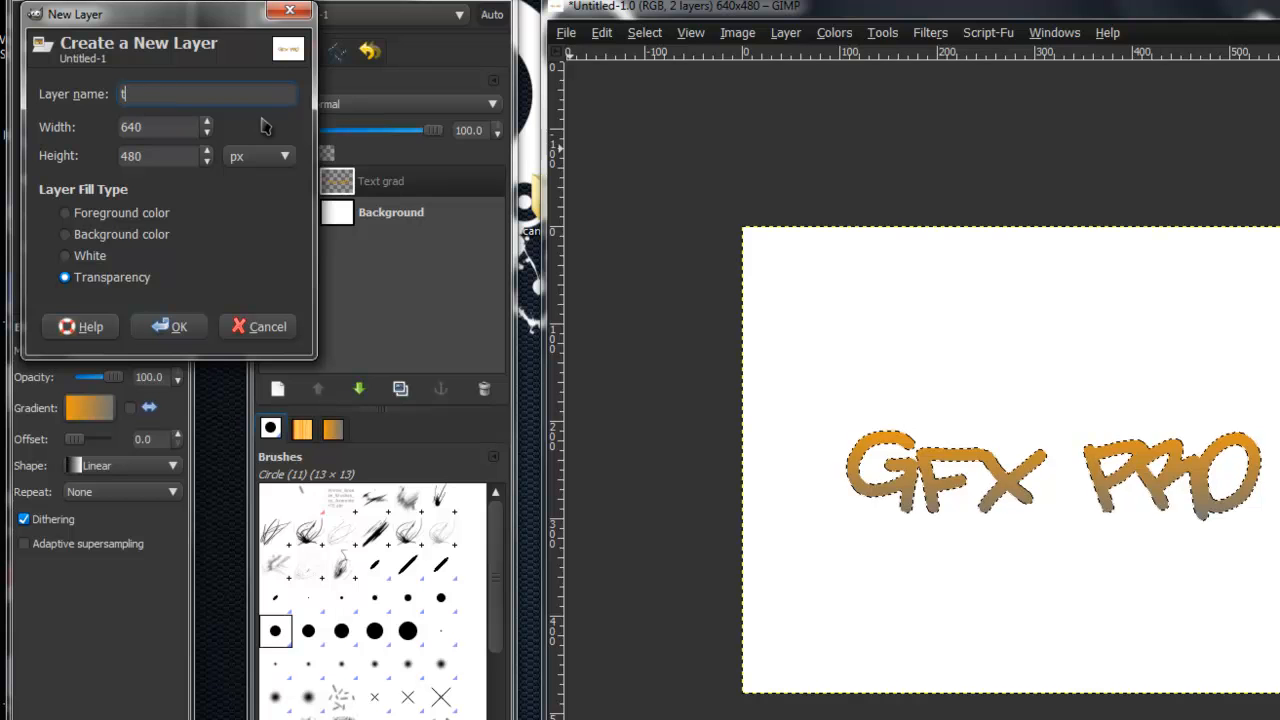
pyautogui.write('ext border')
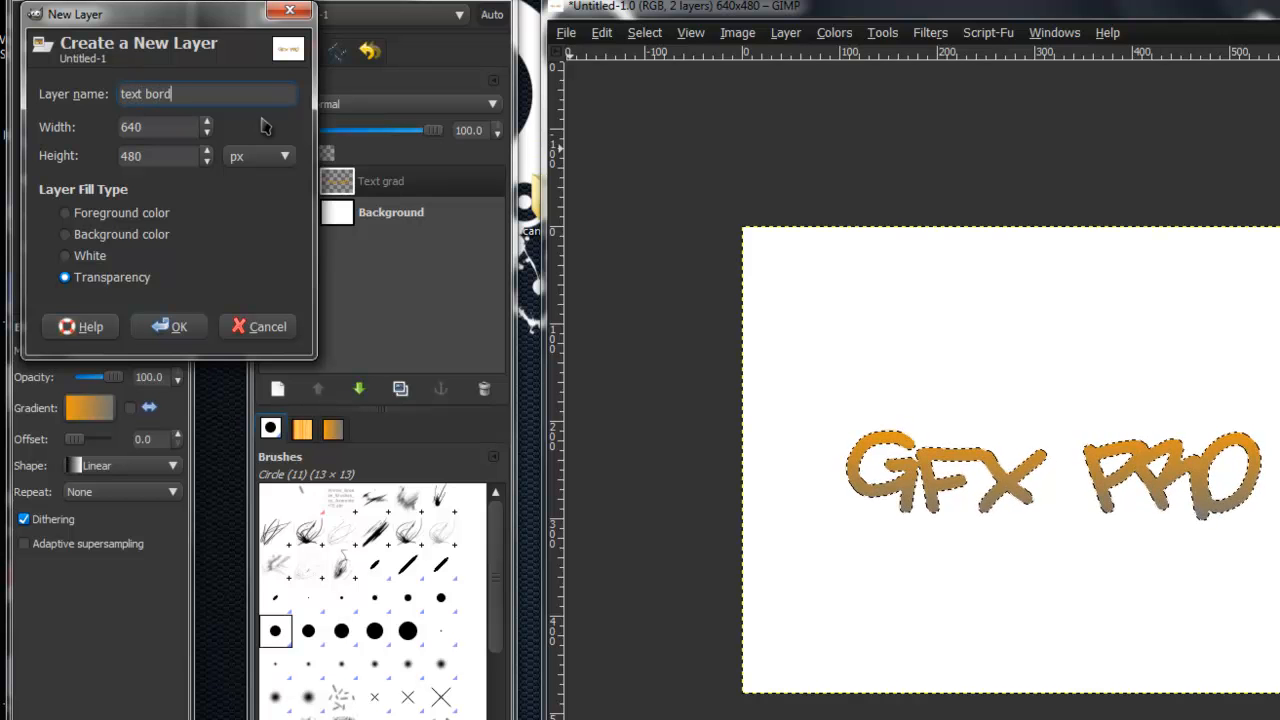
pyautogui.press('Return')
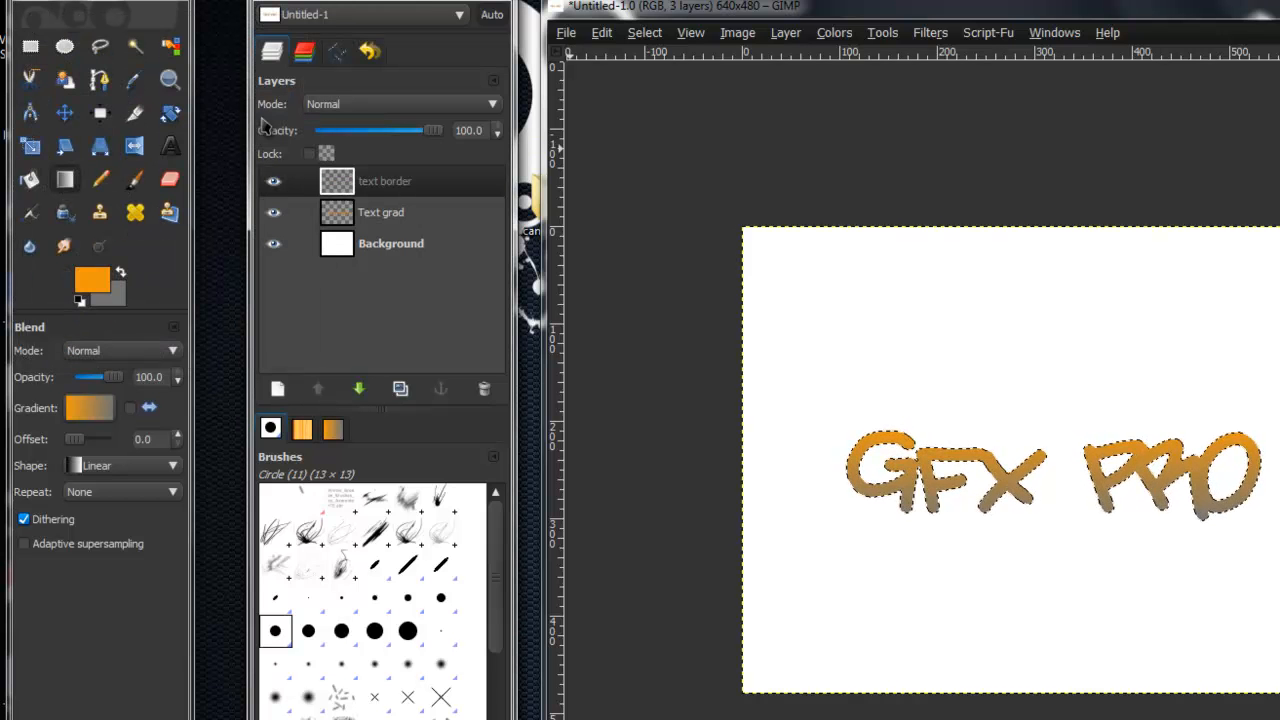
# - Grow the letter selection by 6 pixels and fill it with black on the text border layer
pyautogui.click(644, 32)
pyautogui.click(651, 278)
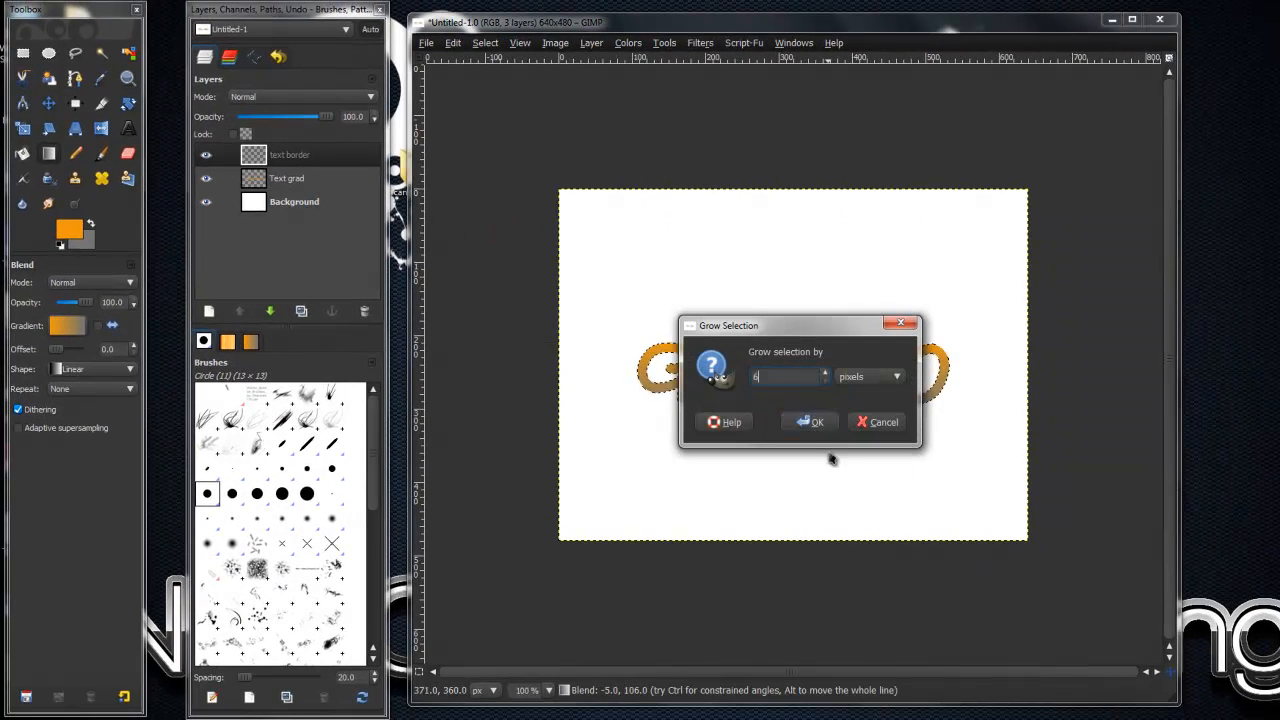
pyautogui.click(812, 423)
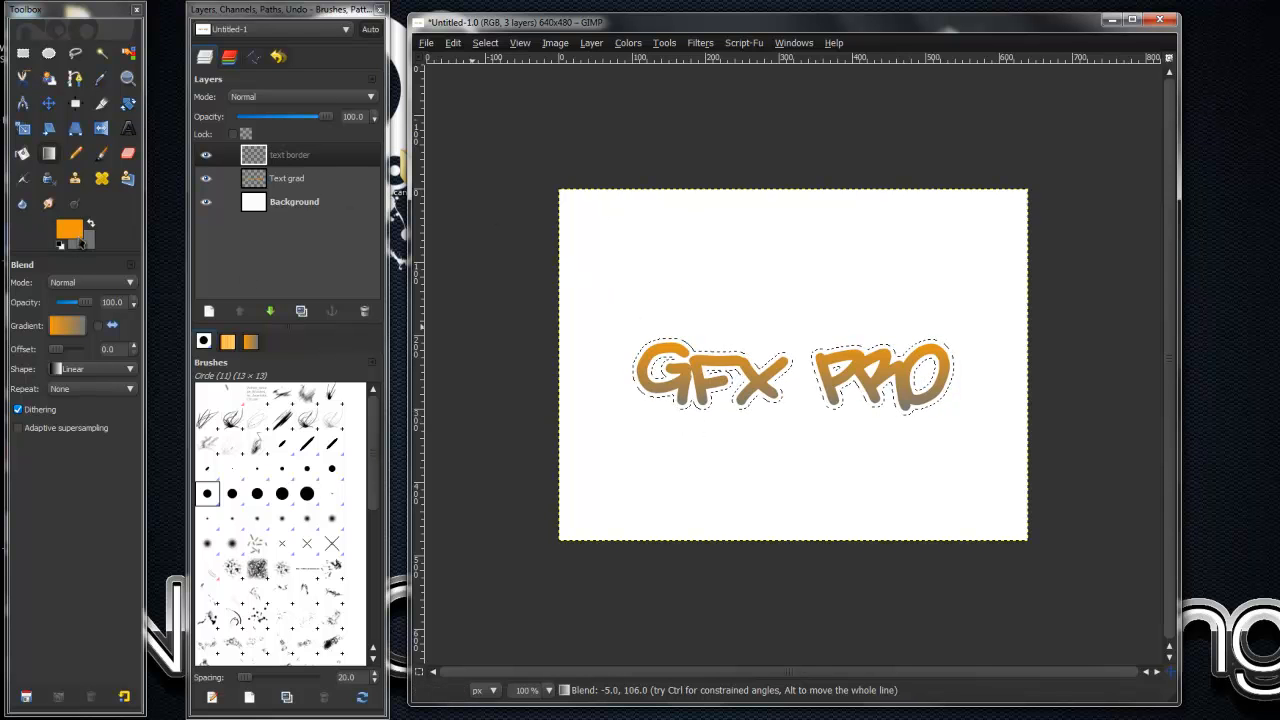
pyautogui.click(59, 245)
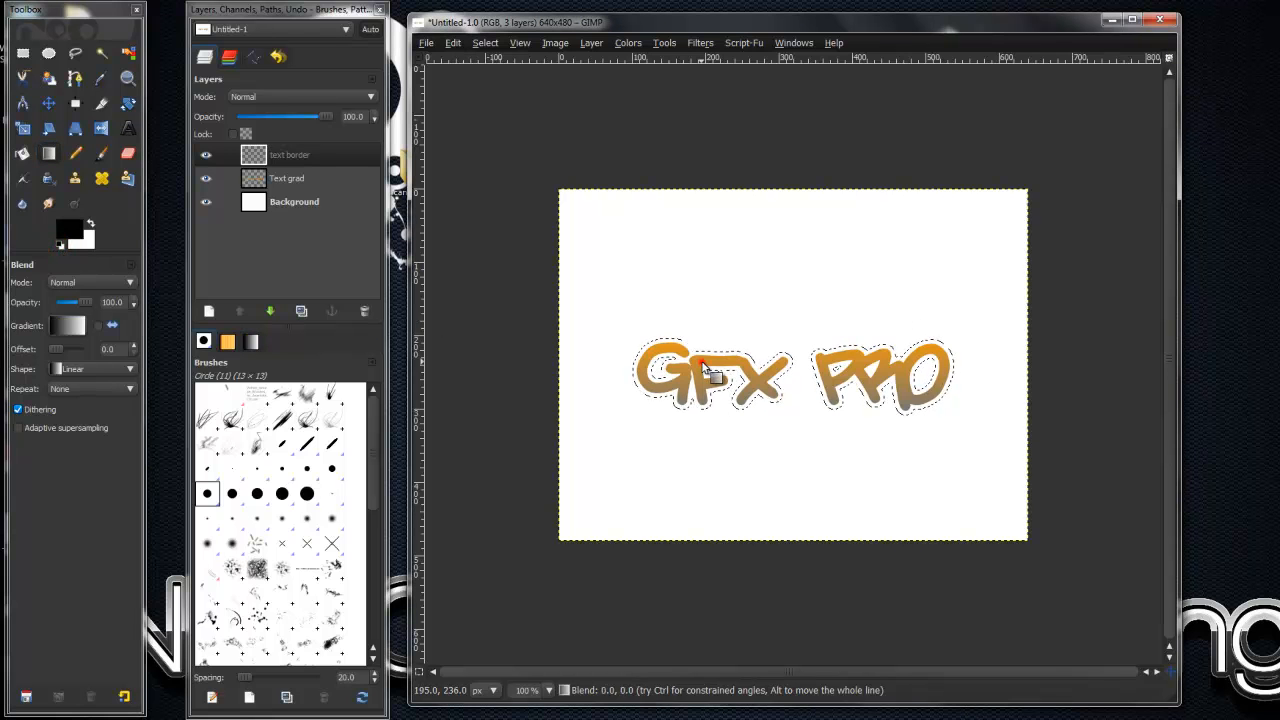
pyautogui.click(22, 153)
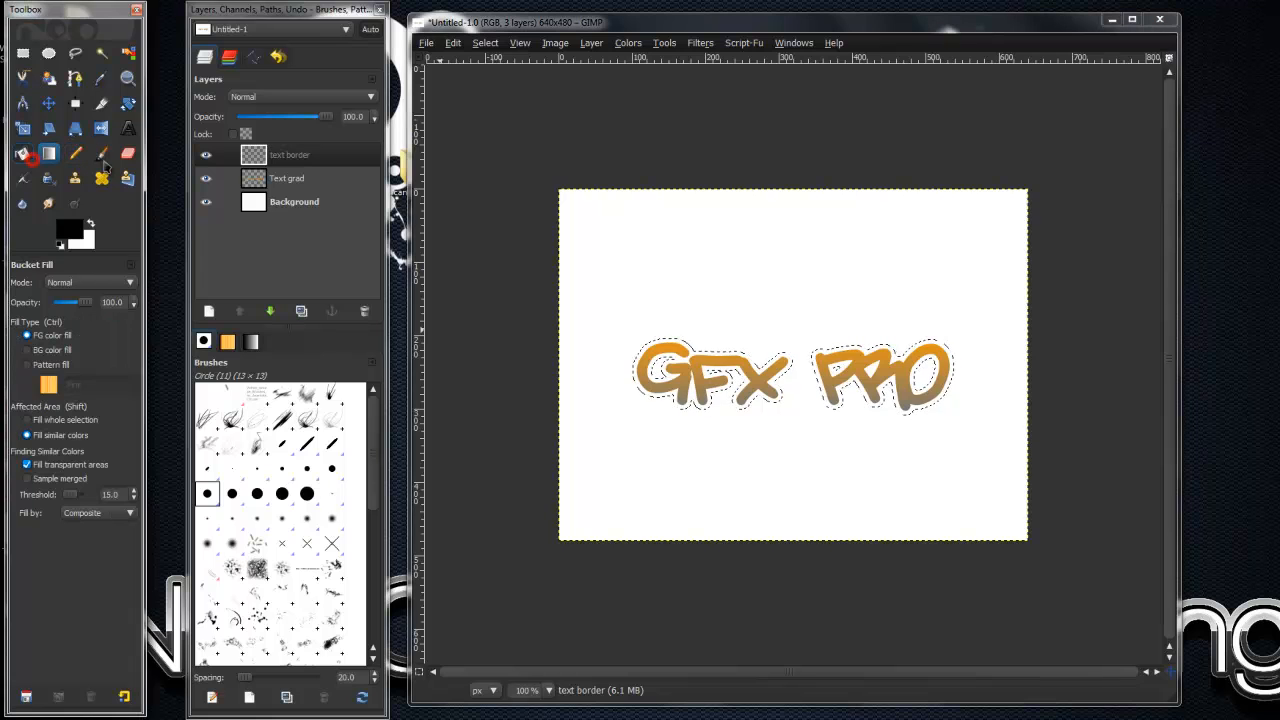
pyautogui.click(712, 362)
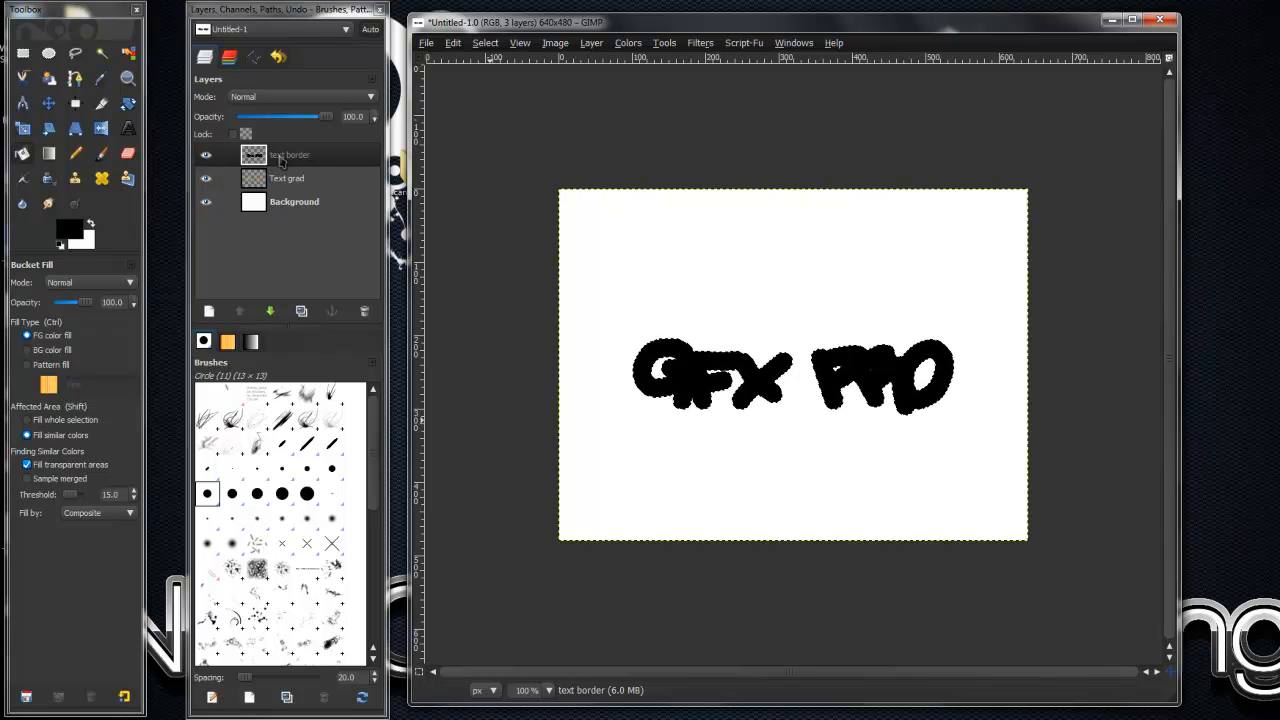
# - Move the text border layer below Text grad and clear the selection
pyautogui.click(283, 160)
pyautogui.click(271, 311)
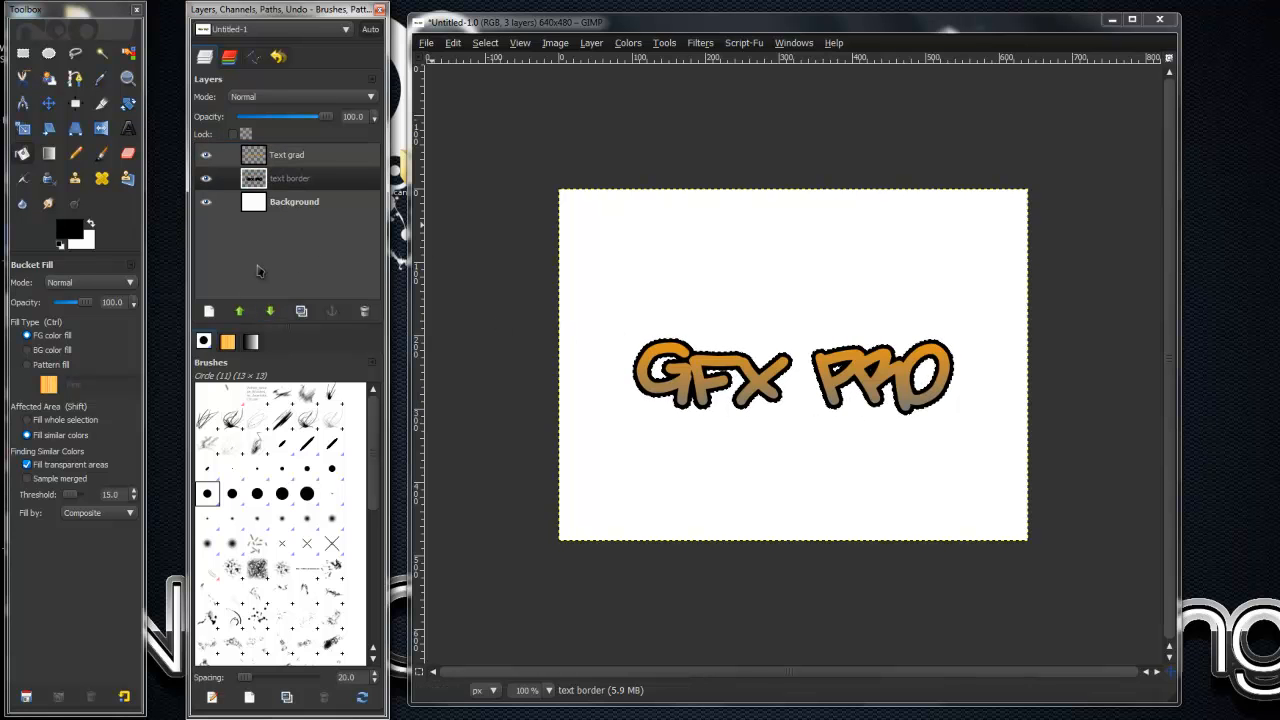
pyautogui.click(499, 45)
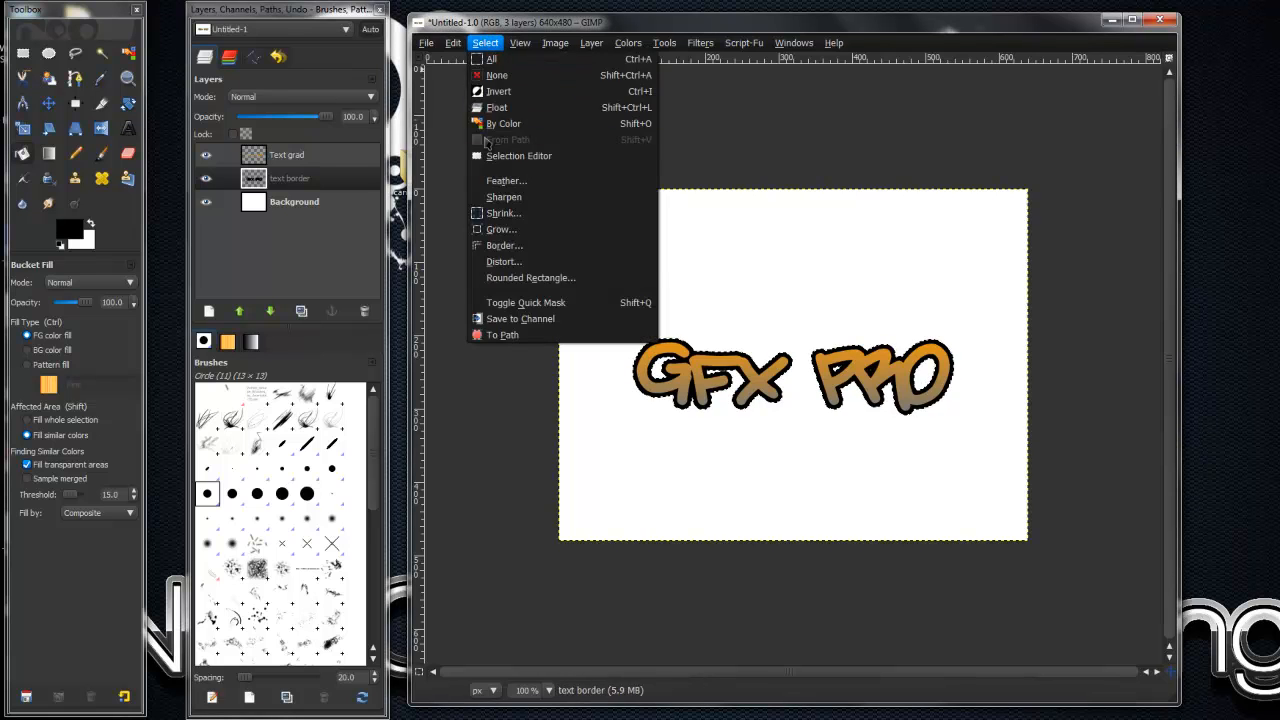
pyautogui.click(497, 76)
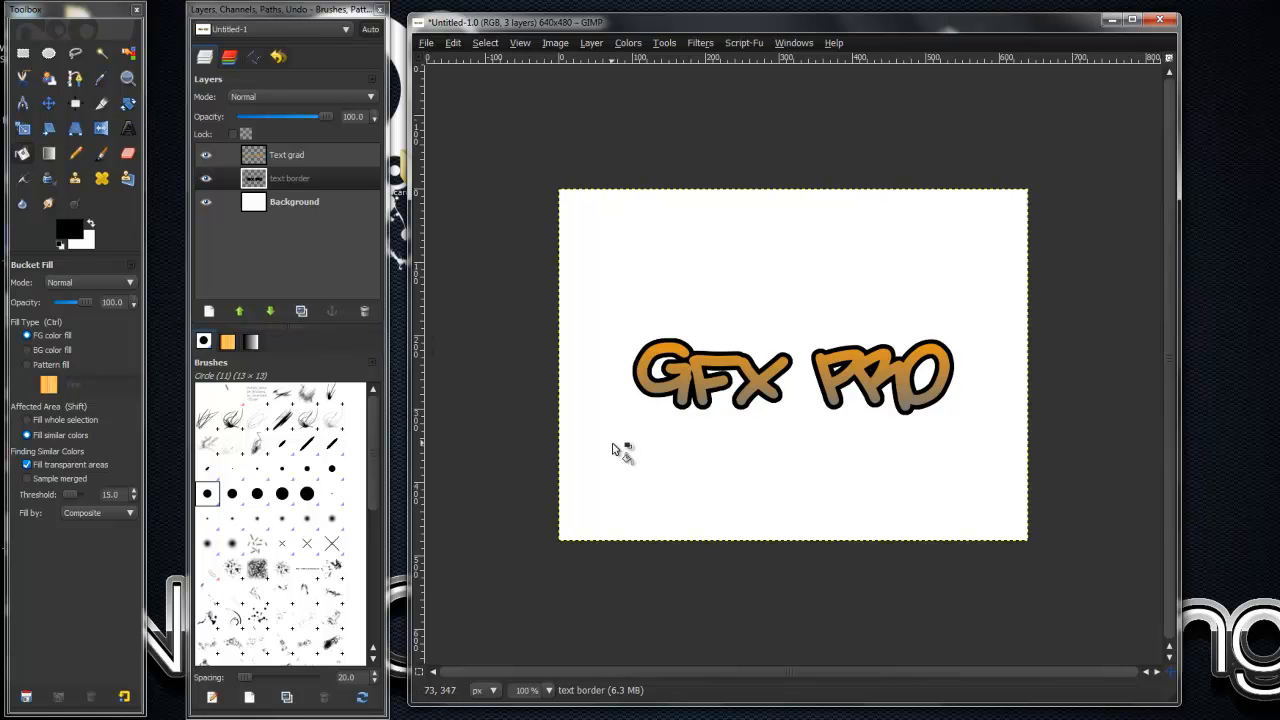
# - Select the letters of the Text grad layer by alpha and set the Dodge/Burn tool to Burn
pyautogui.click(288, 152)
pyautogui.rightClick(325, 165)
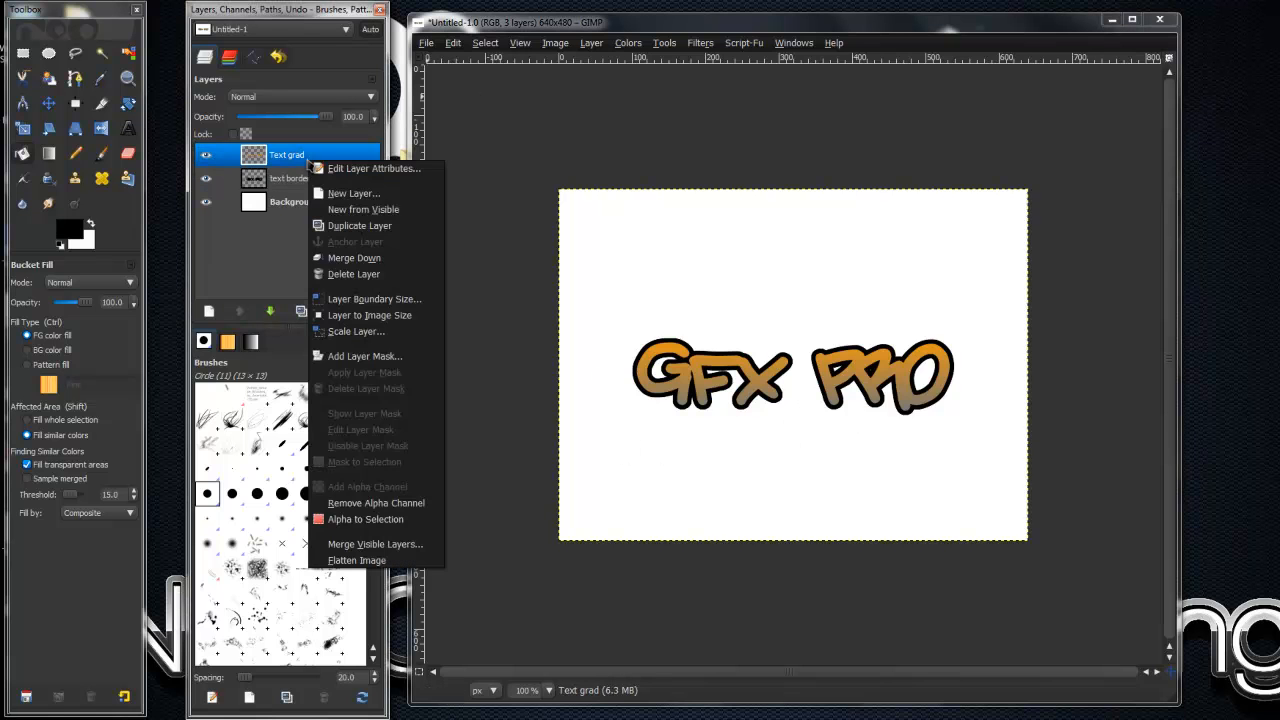
pyautogui.click(375, 521)
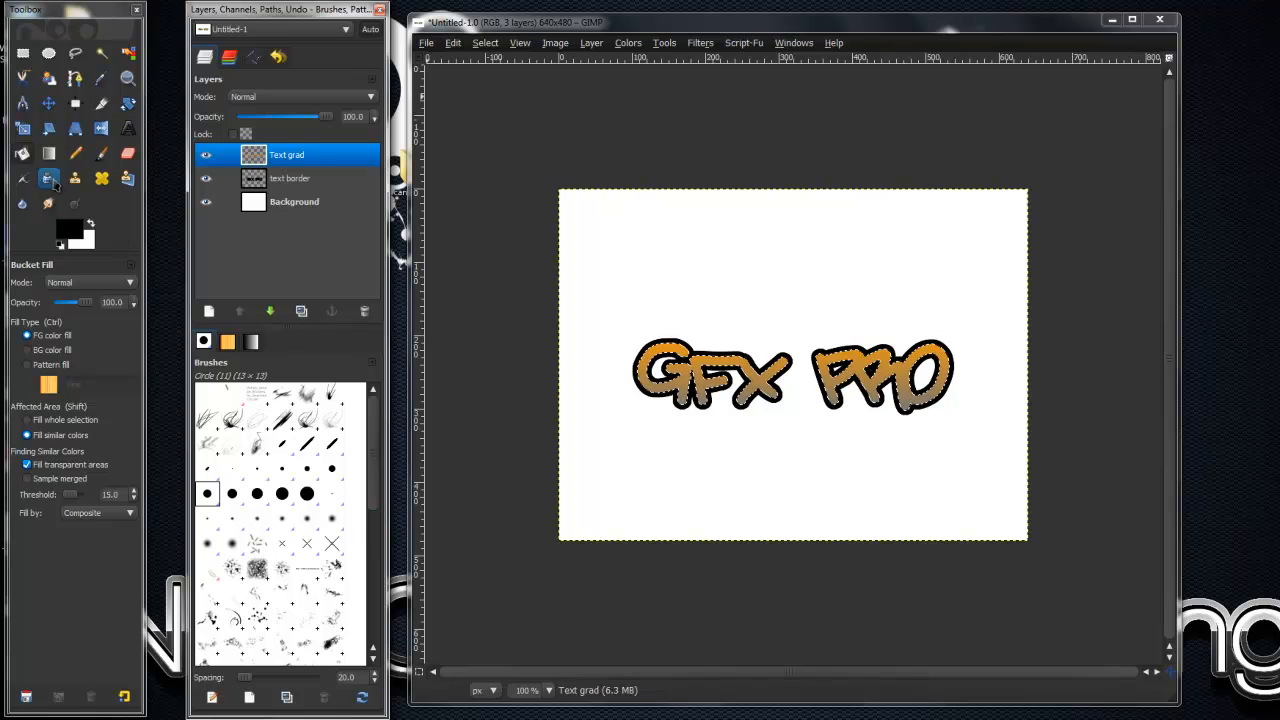
pyautogui.click(73, 208)
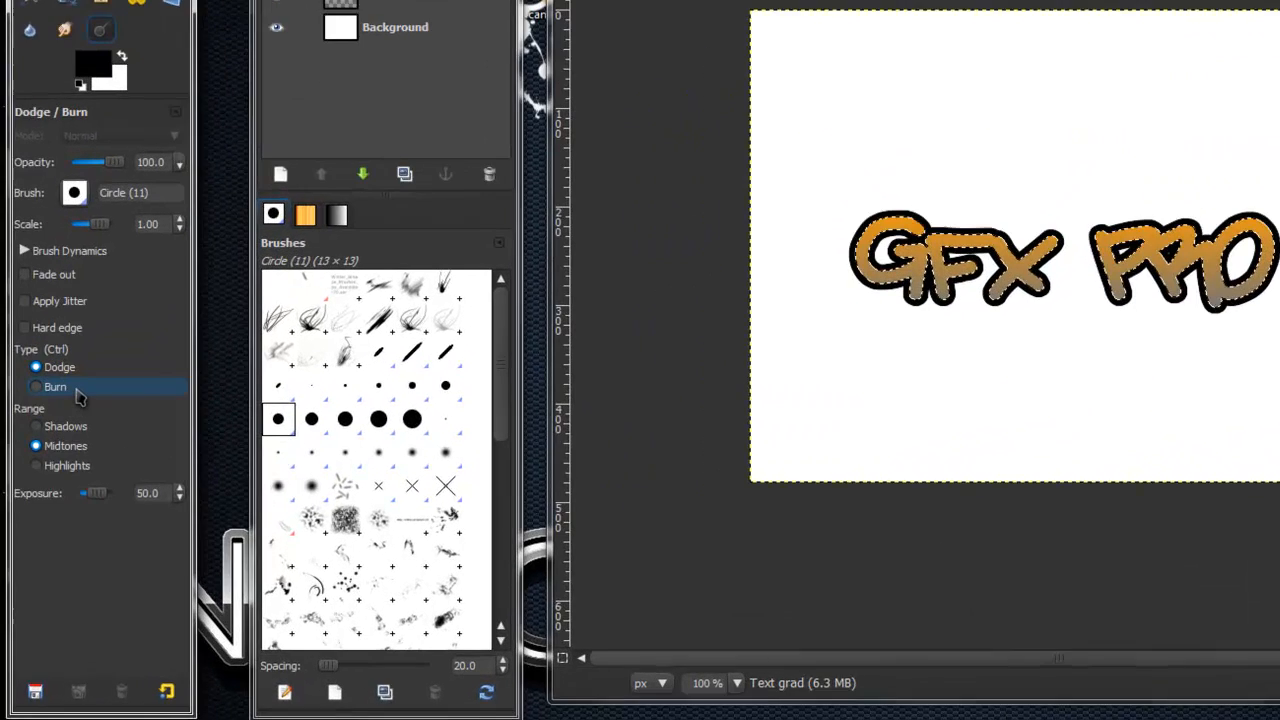
pyautogui.click(62, 453)
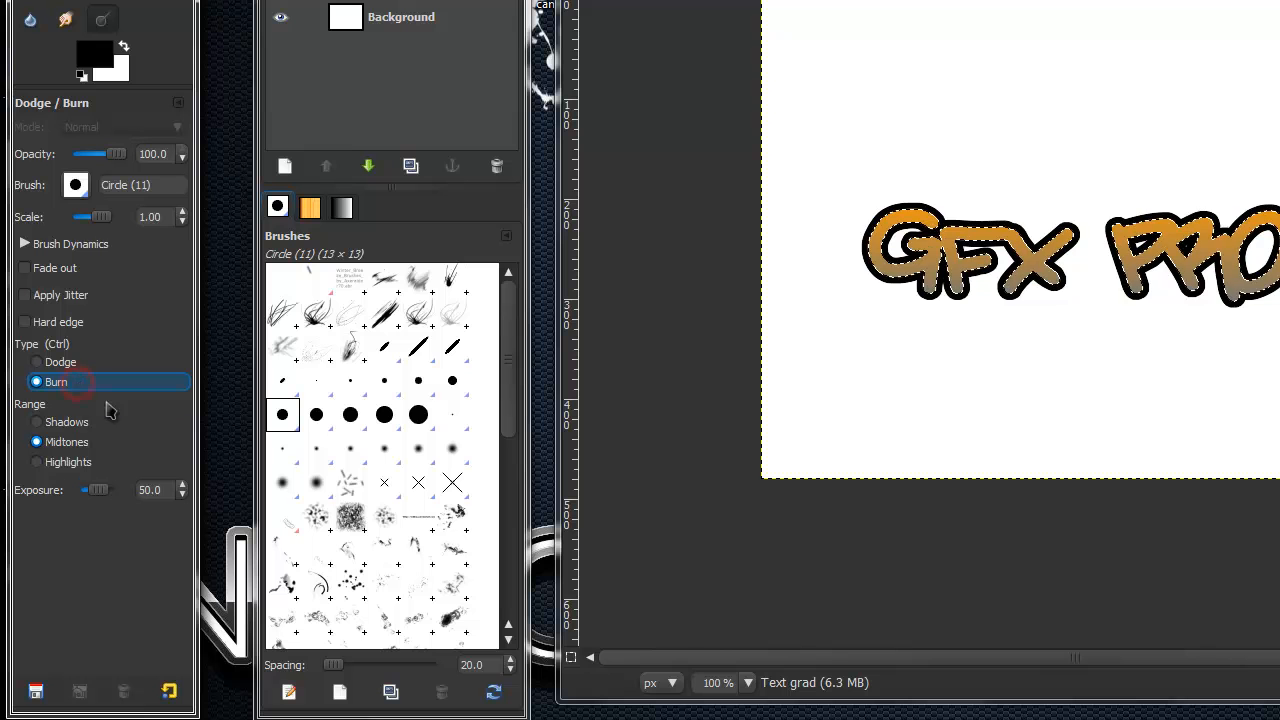
# - Burn splatter texture across the GFX PRO letters with the SparklingTeaSplatter_3 brush at scale 0.71
pyautogui.moveTo(514, 354); pyautogui.dragTo(525, 542)
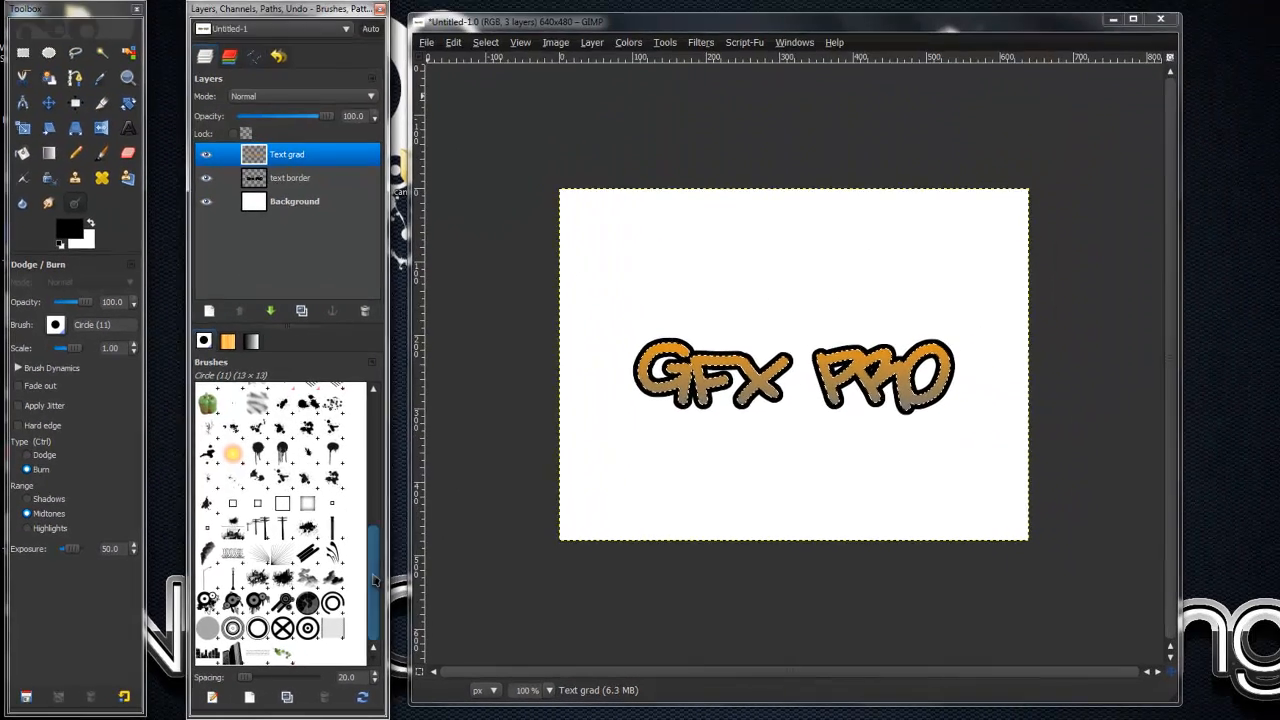
pyautogui.moveTo(376, 580)
pyautogui.mouseDown()
pyautogui.moveTo(383, 412)
pyautogui.moveTo(367, 512)
pyautogui.moveTo(373, 427)
pyautogui.moveTo(371, 468)
pyautogui.moveTo(367, 446)
pyautogui.moveTo(369, 556)
pyautogui.moveTo(380, 572)
pyautogui.moveTo(393, 563)
pyautogui.mouseUp()
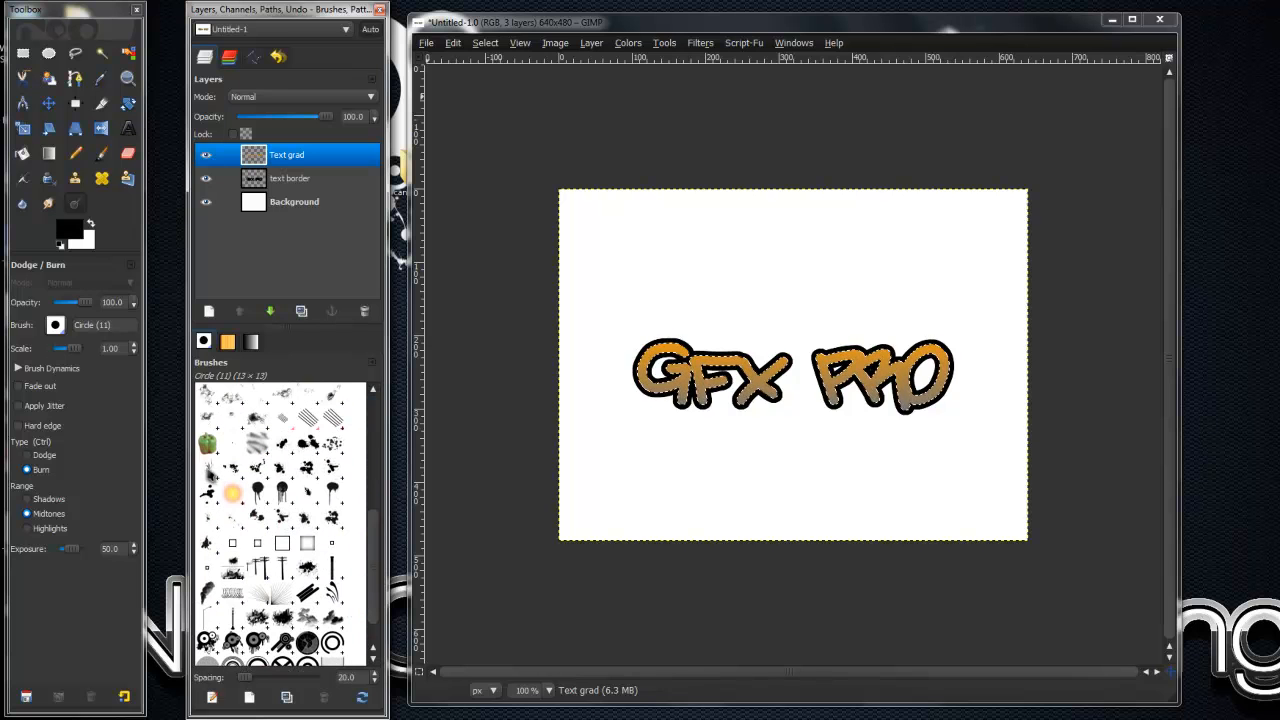
pyautogui.click(207, 467)
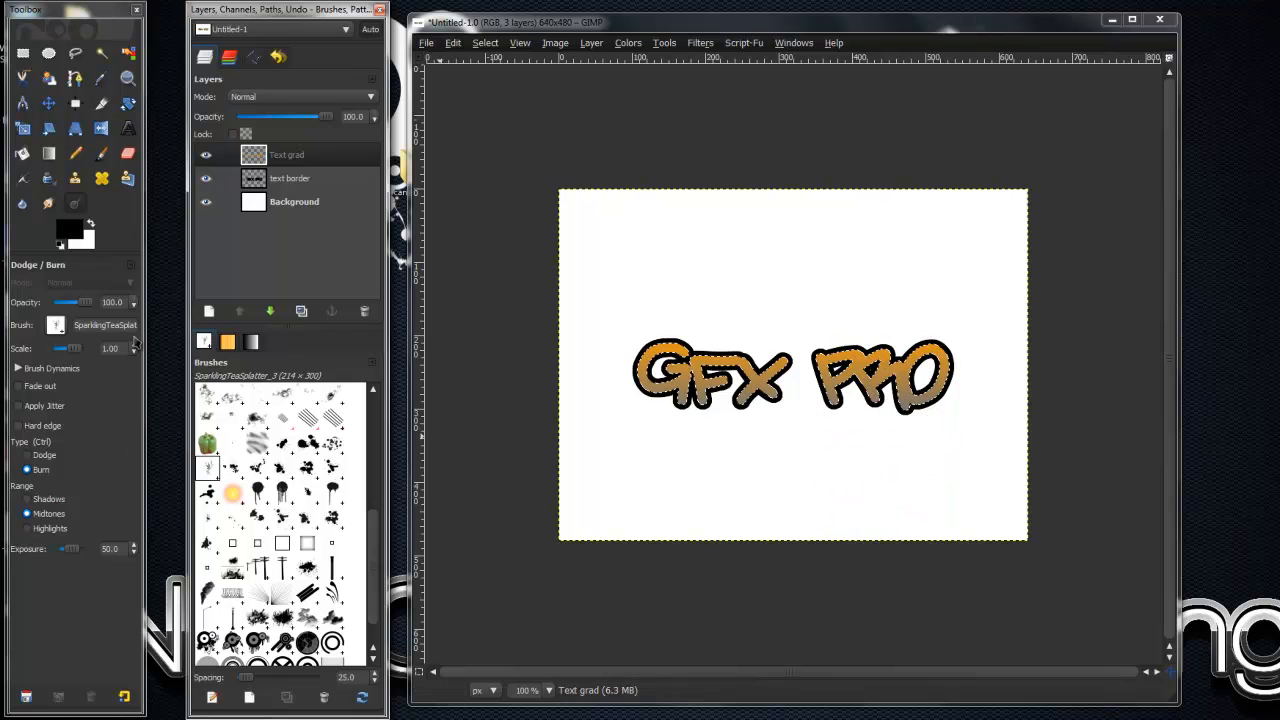
pyautogui.click(62, 351)
pyautogui.moveTo(812, 495); pyautogui.dragTo(905, 435)
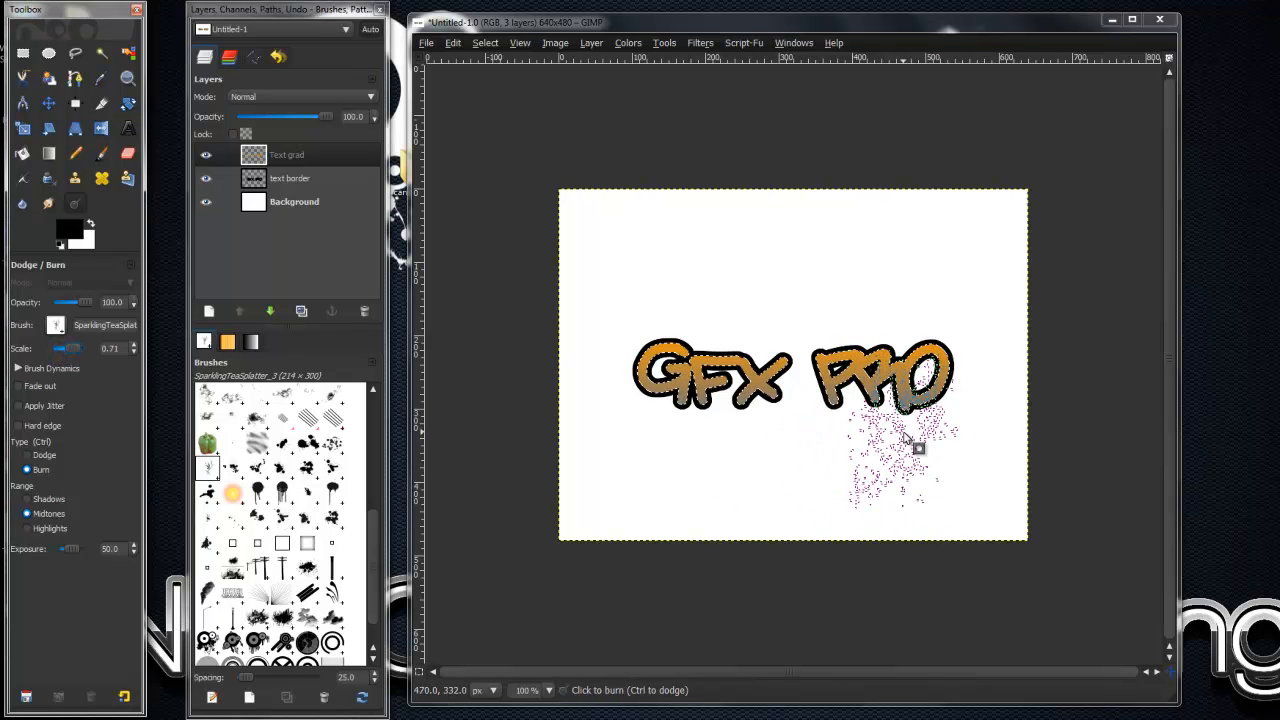
pyautogui.click(904, 434)
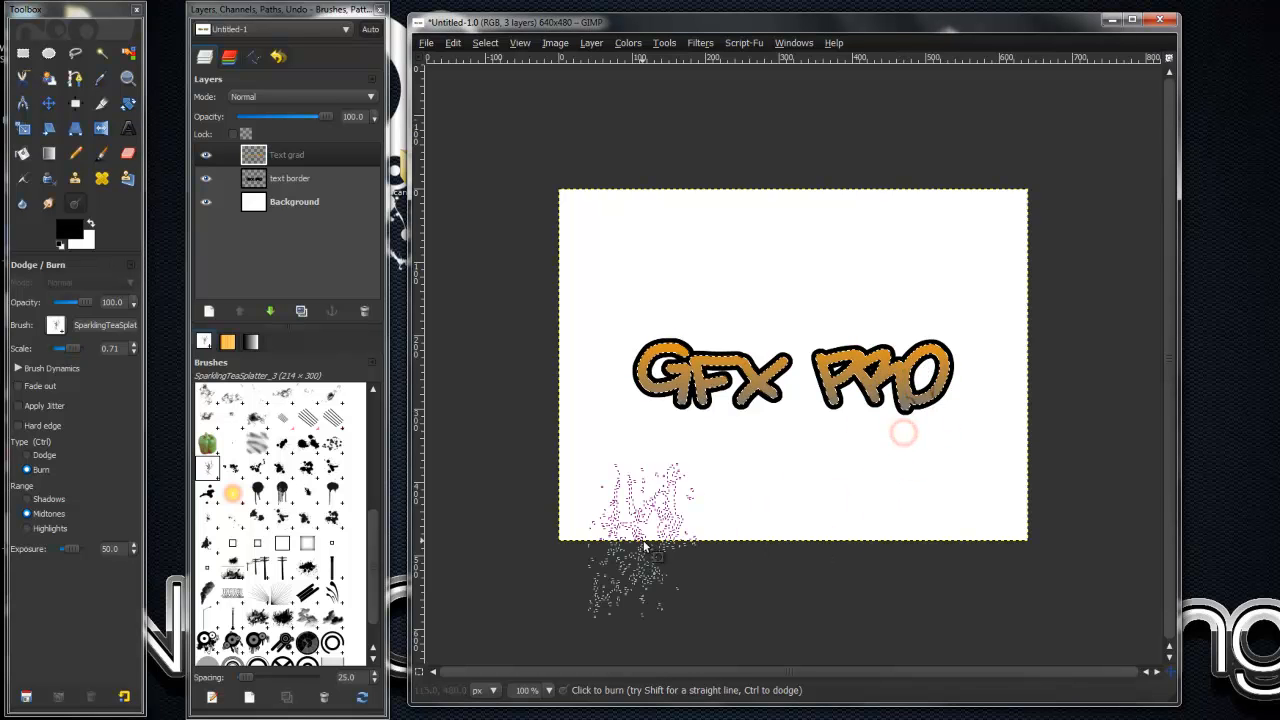
pyautogui.click(696, 322)
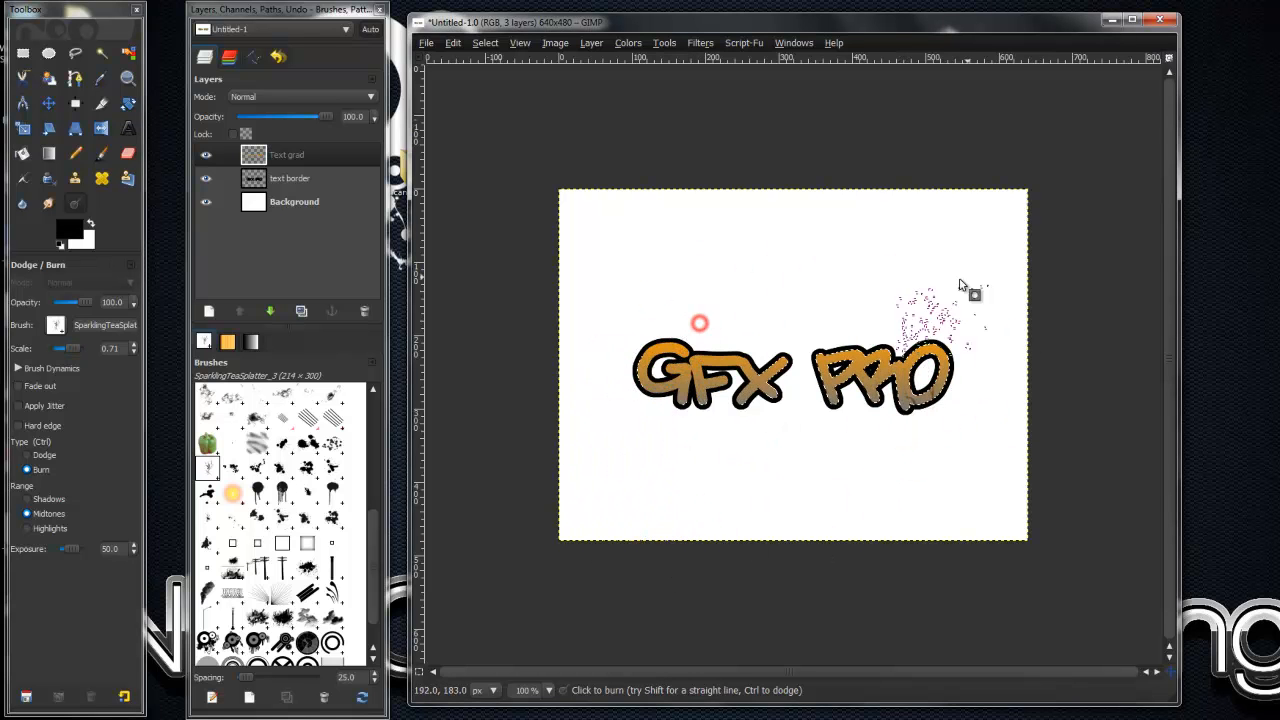
pyautogui.click(692, 323)
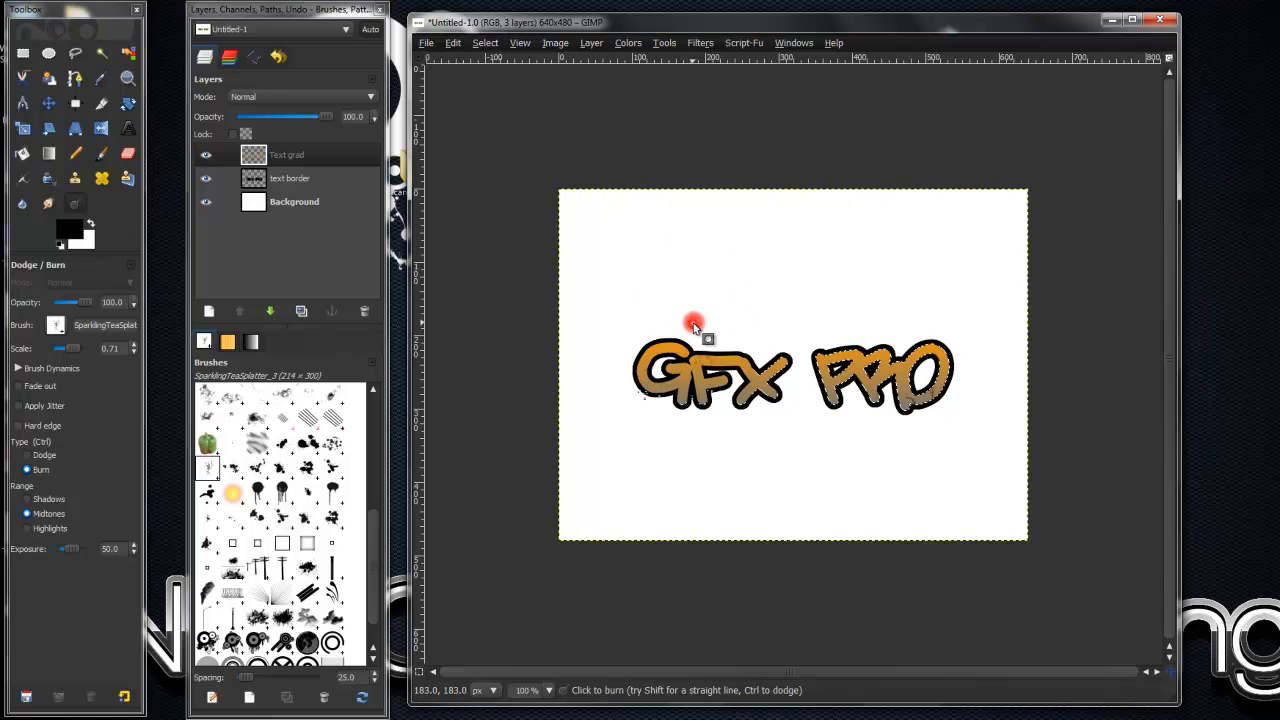
pyautogui.click(786, 418)
pyautogui.click(740, 371)
pyautogui.click(823, 343)
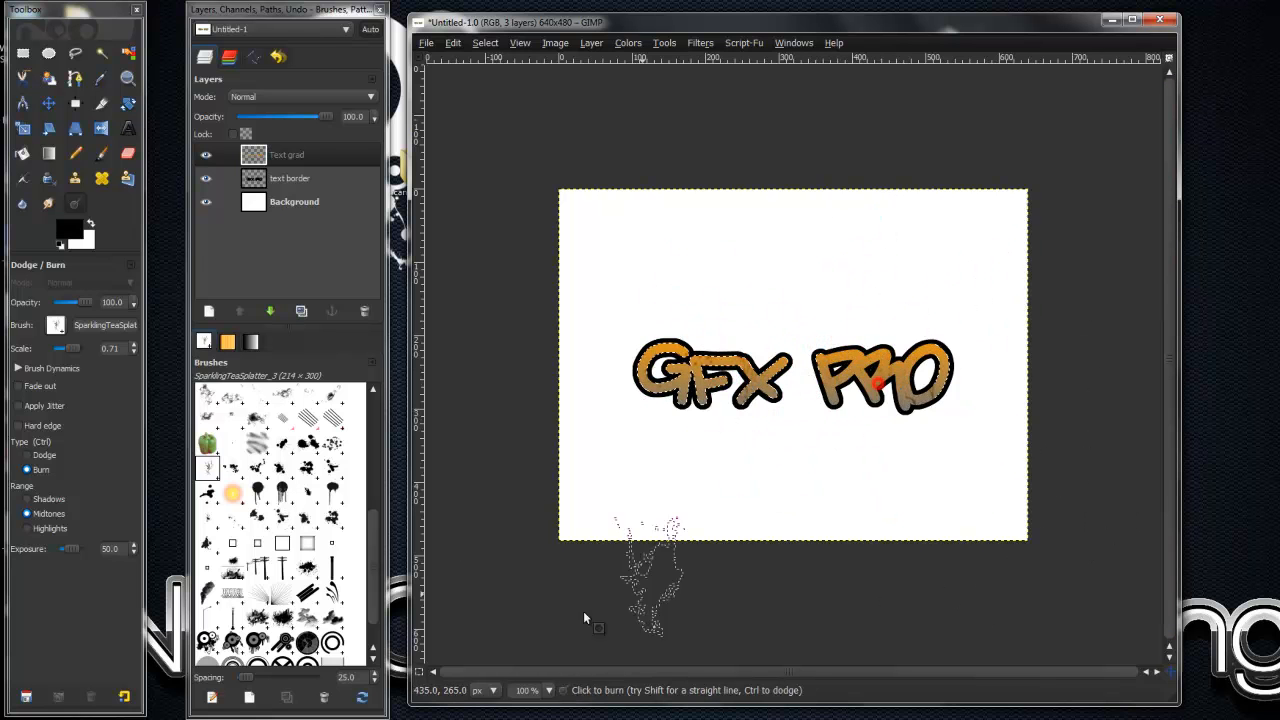
# - Burn more splatters into the letters with Splatter Brush 6 at scale 0.12, and clear the selection
pyautogui.click(282, 517)
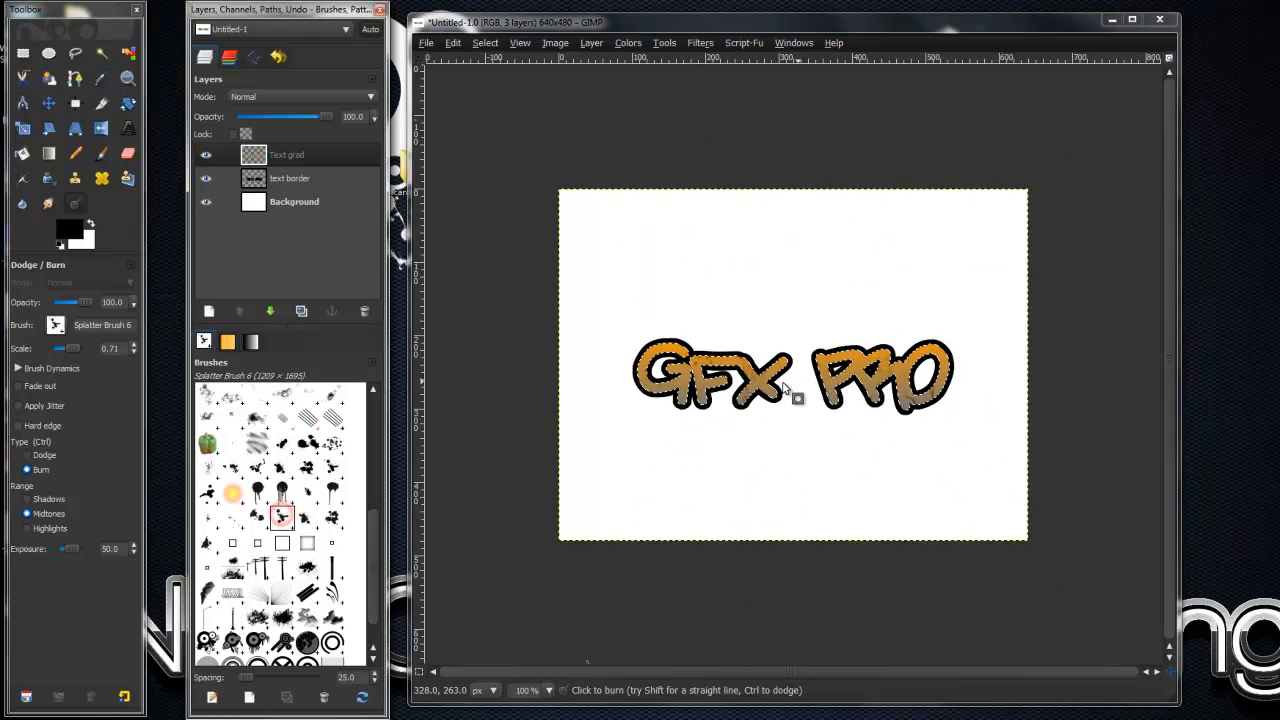
pyautogui.click(58, 348)
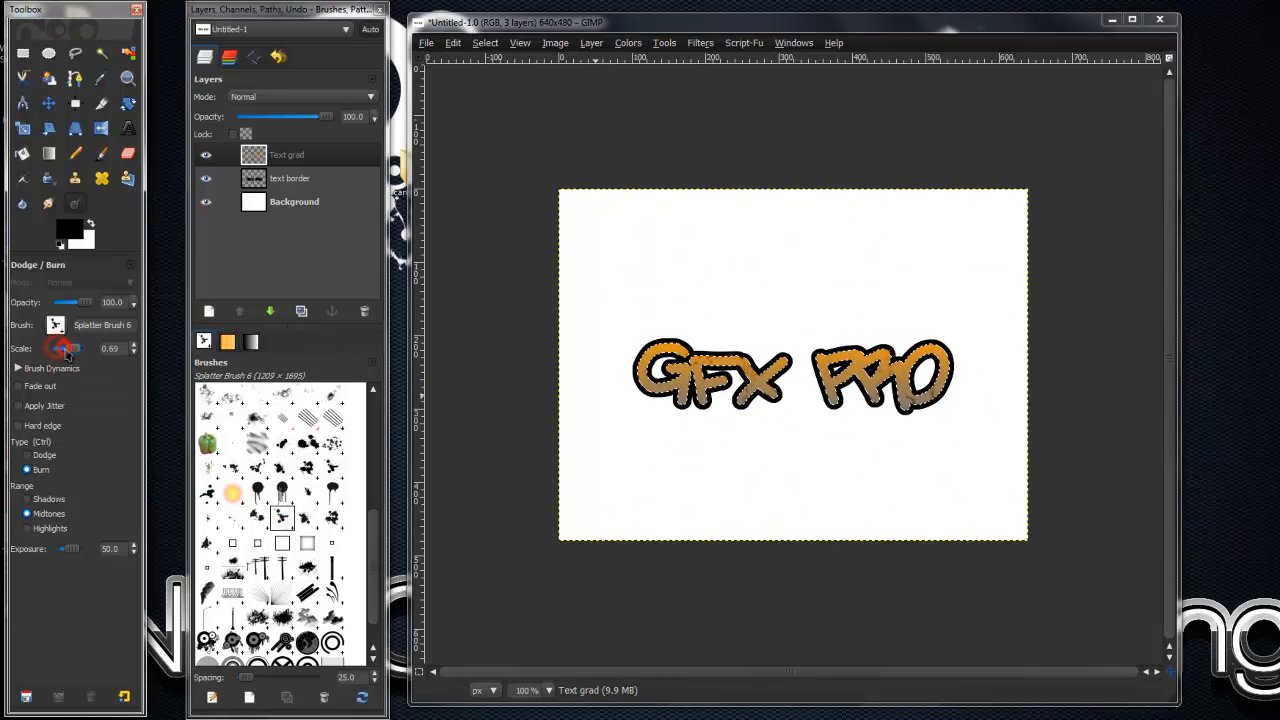
pyautogui.click(58, 348)
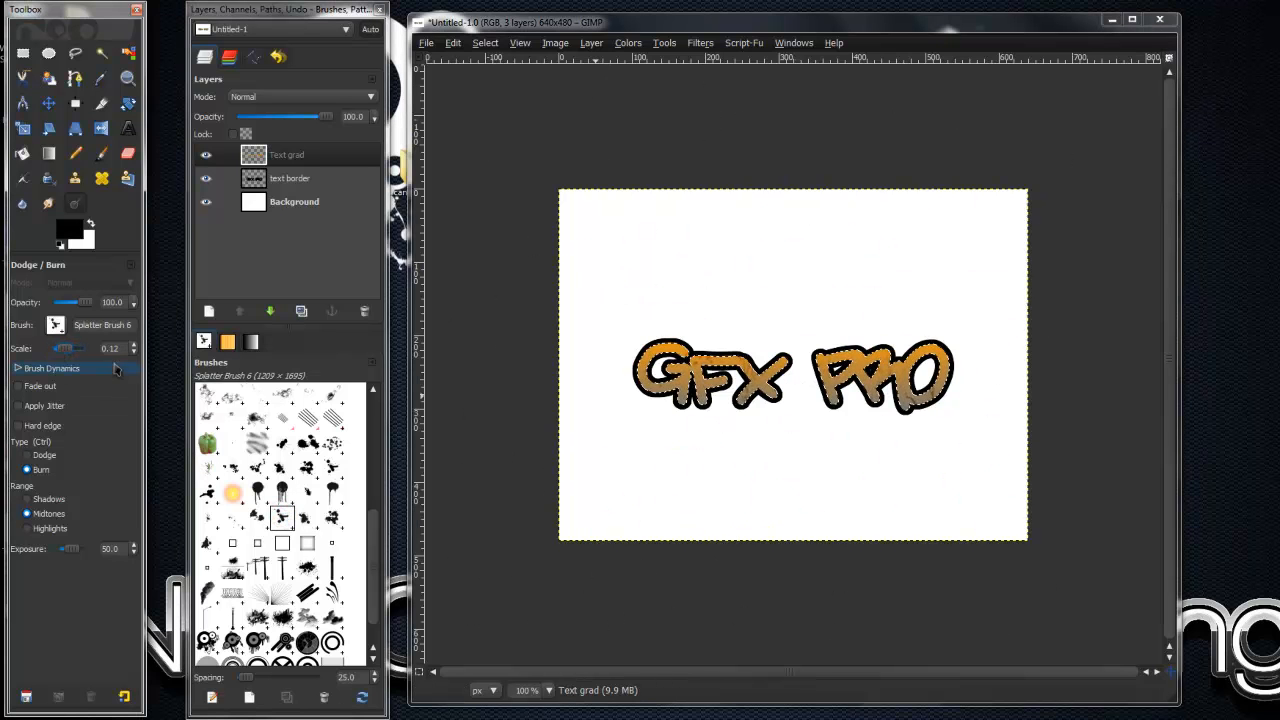
pyautogui.click(811, 338)
pyautogui.click(907, 316)
pyautogui.click(880, 360)
pyautogui.click(846, 410)
pyautogui.click(641, 398)
pyautogui.click(930, 403)
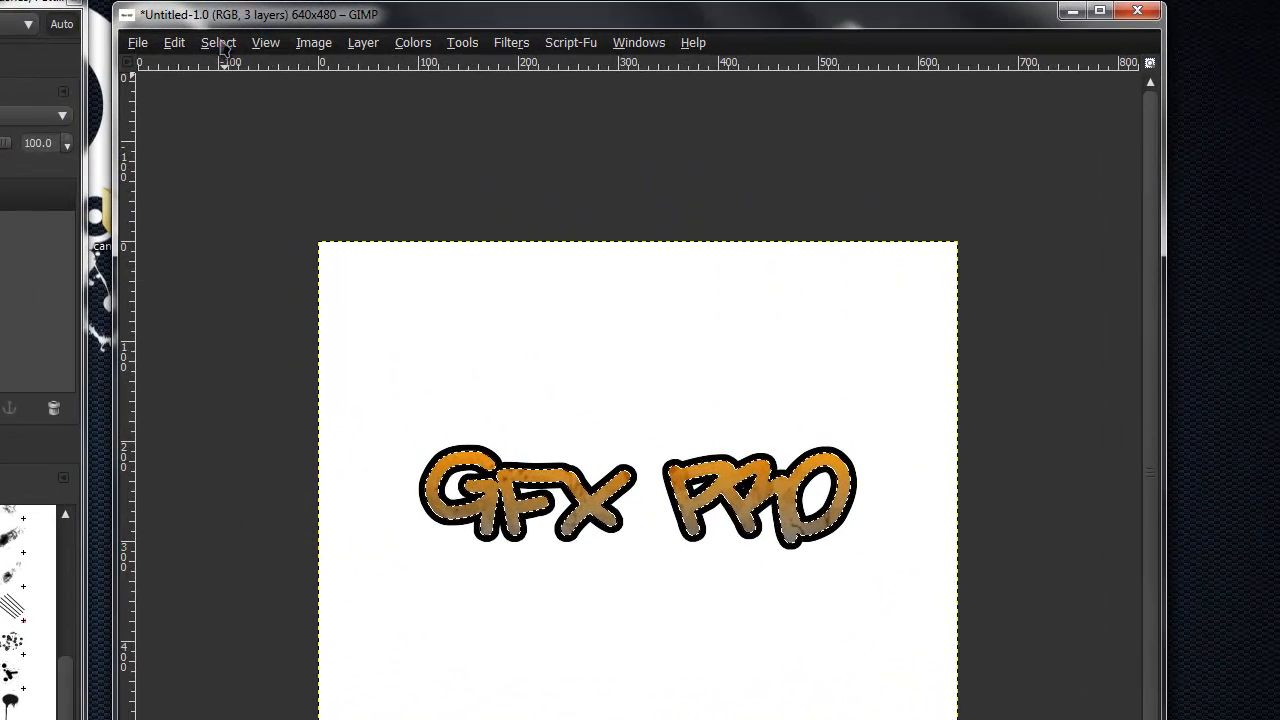
pyautogui.click(222, 46)
pyautogui.click(225, 83)
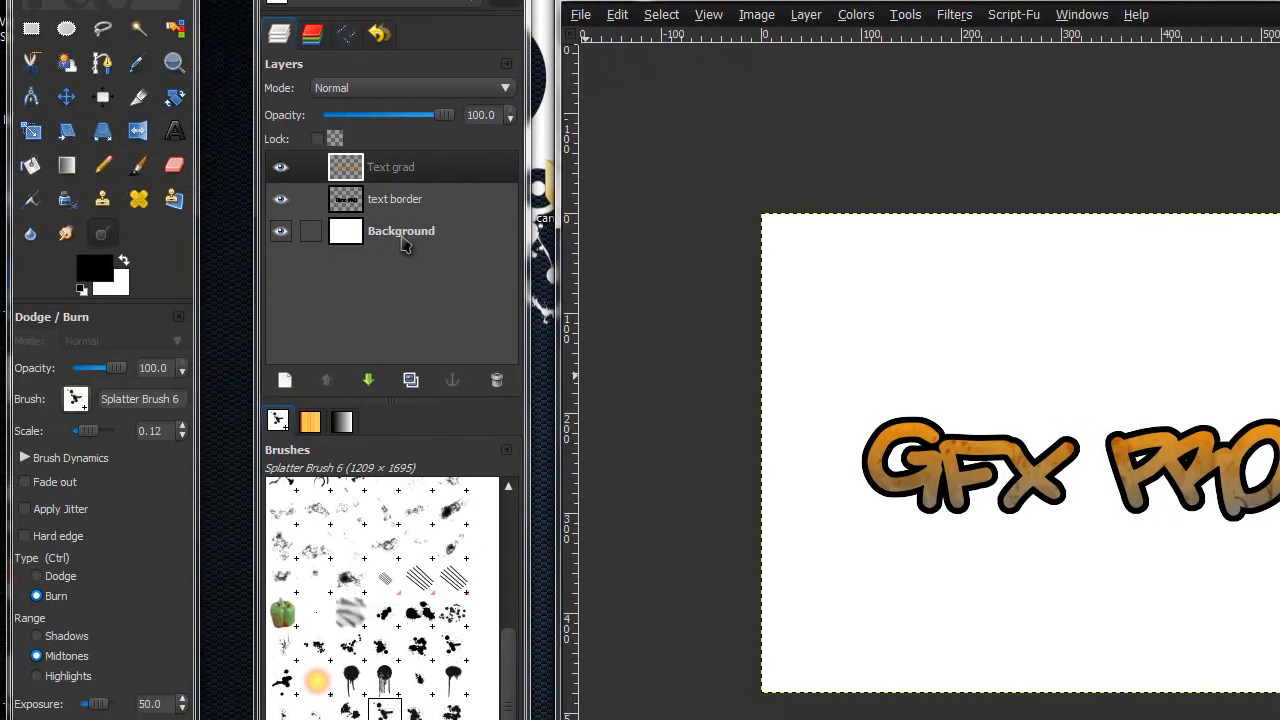
# - Add a transparent layer named "graffiti" directly above the Background layer
pyautogui.click(170, 255)
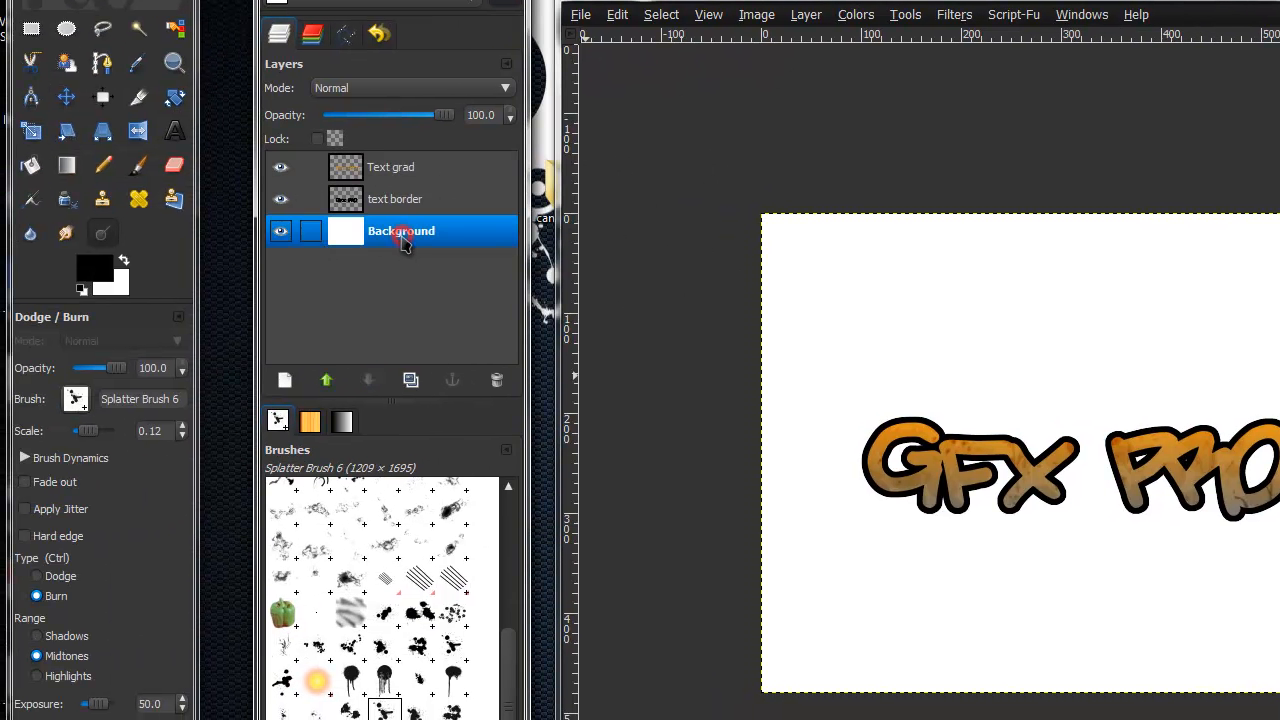
pyautogui.click(284, 388)
pyautogui.write('graffiti')
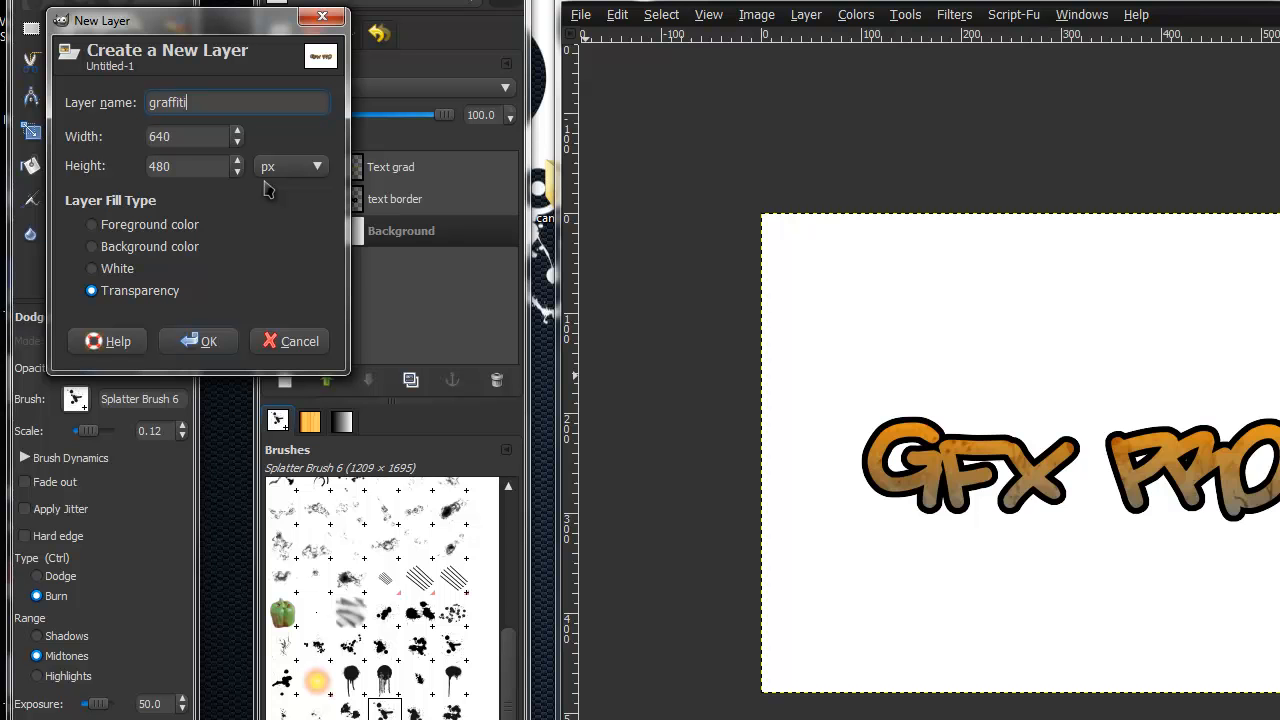
pyautogui.press('Return')
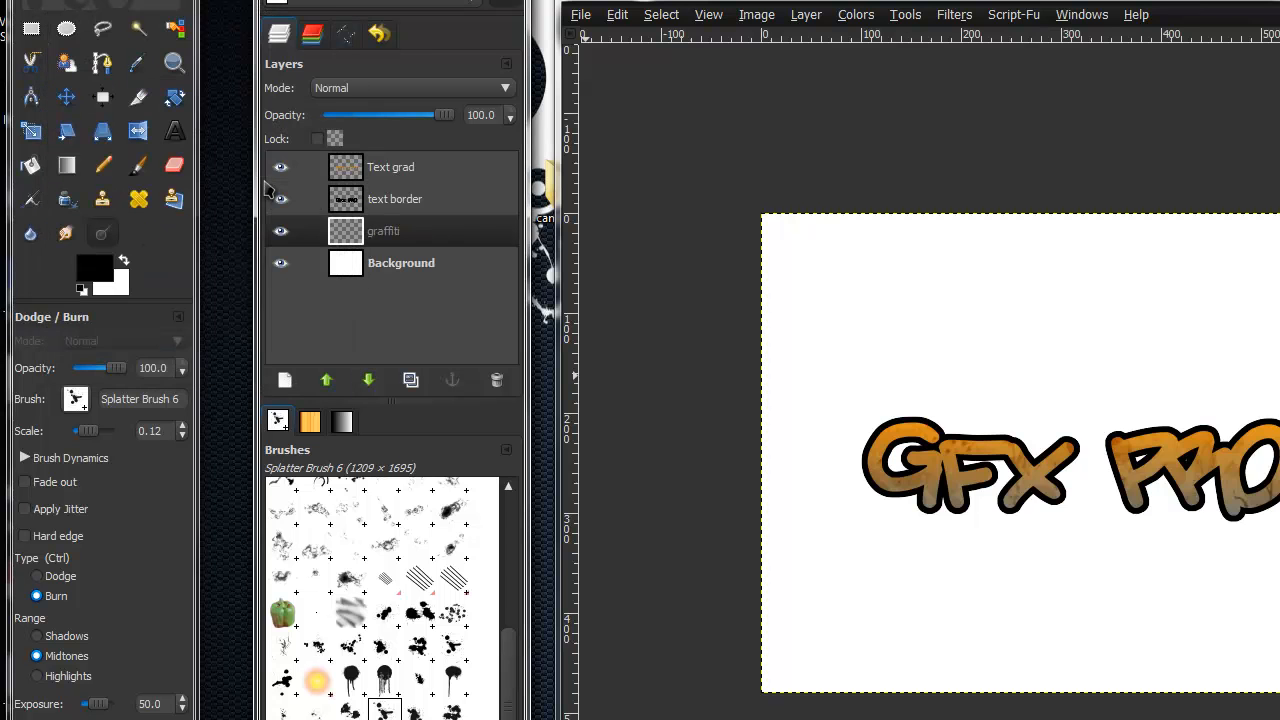
# - Switch to the Paintbrush tool and set the foreground color to dark blue 2a394d
pyautogui.click(138, 165)
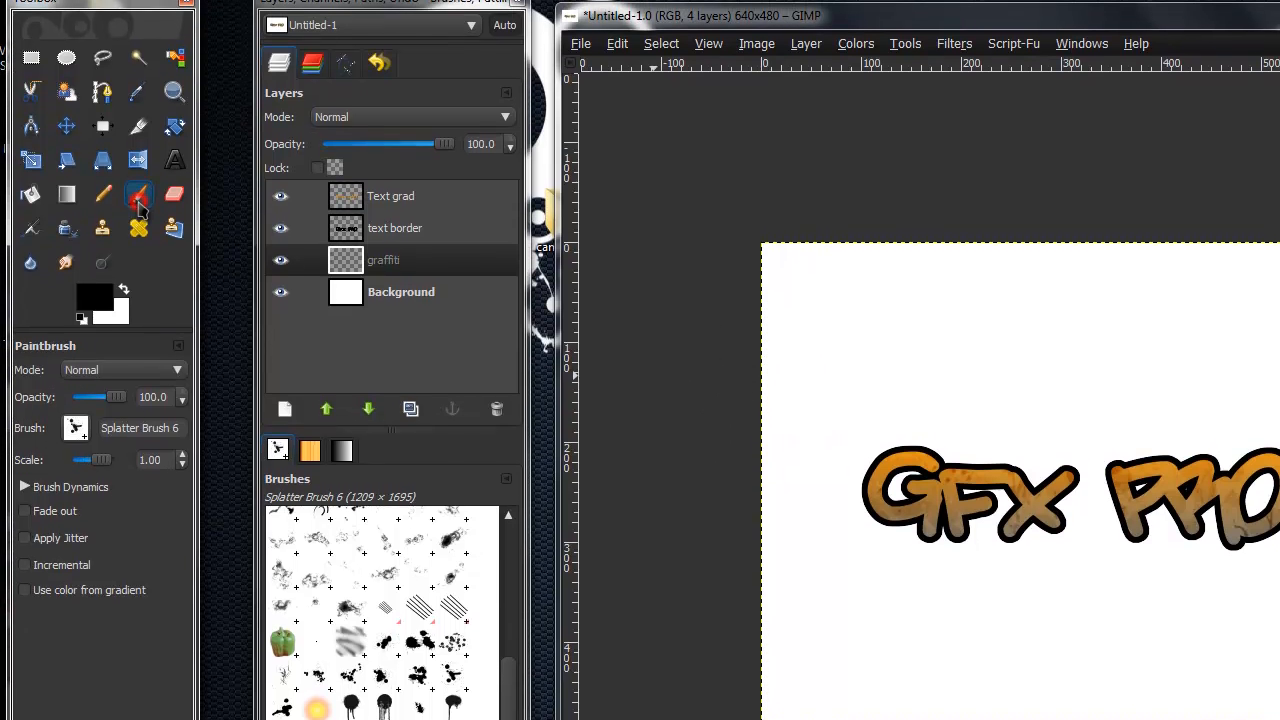
pyautogui.click(98, 316)
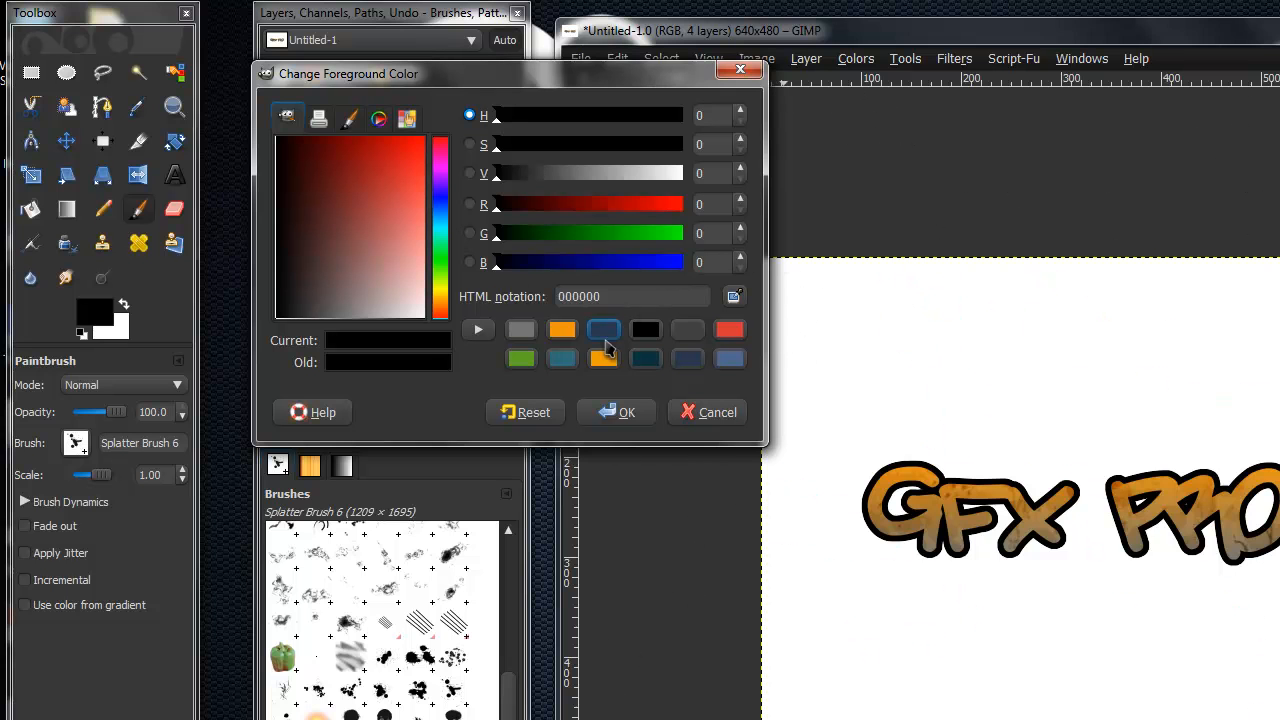
pyautogui.click(687, 358)
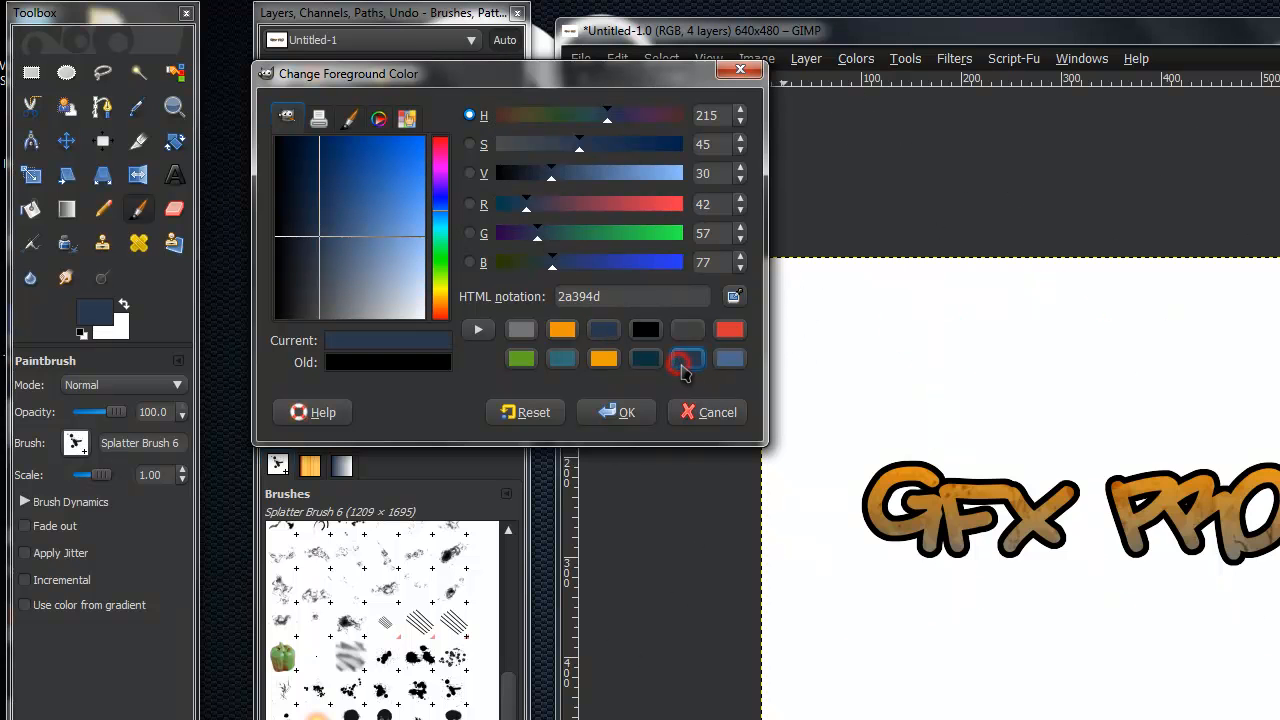
pyautogui.click(623, 417)
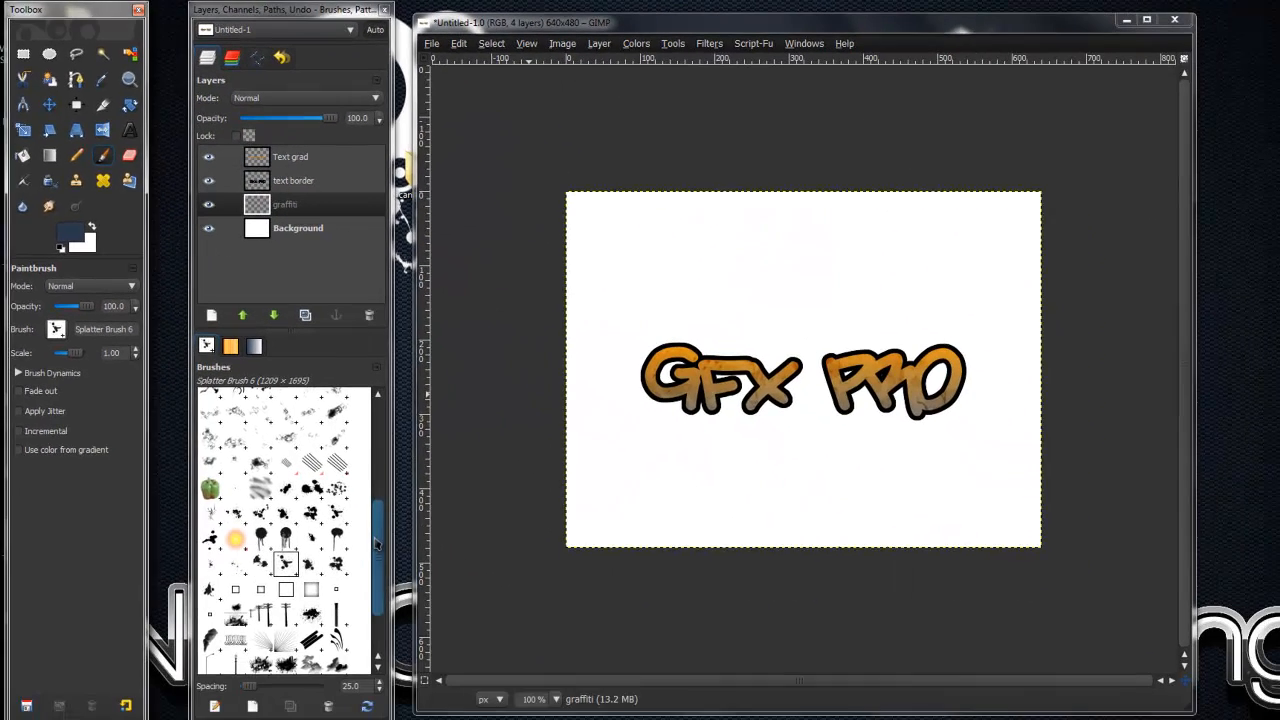
# - Stamp the SS-urban-designs-vectors.abr-015 brush at scale 0.28 once behind the word PRO on the graffiti layer
pyautogui.scroll(-3, 376, 543)
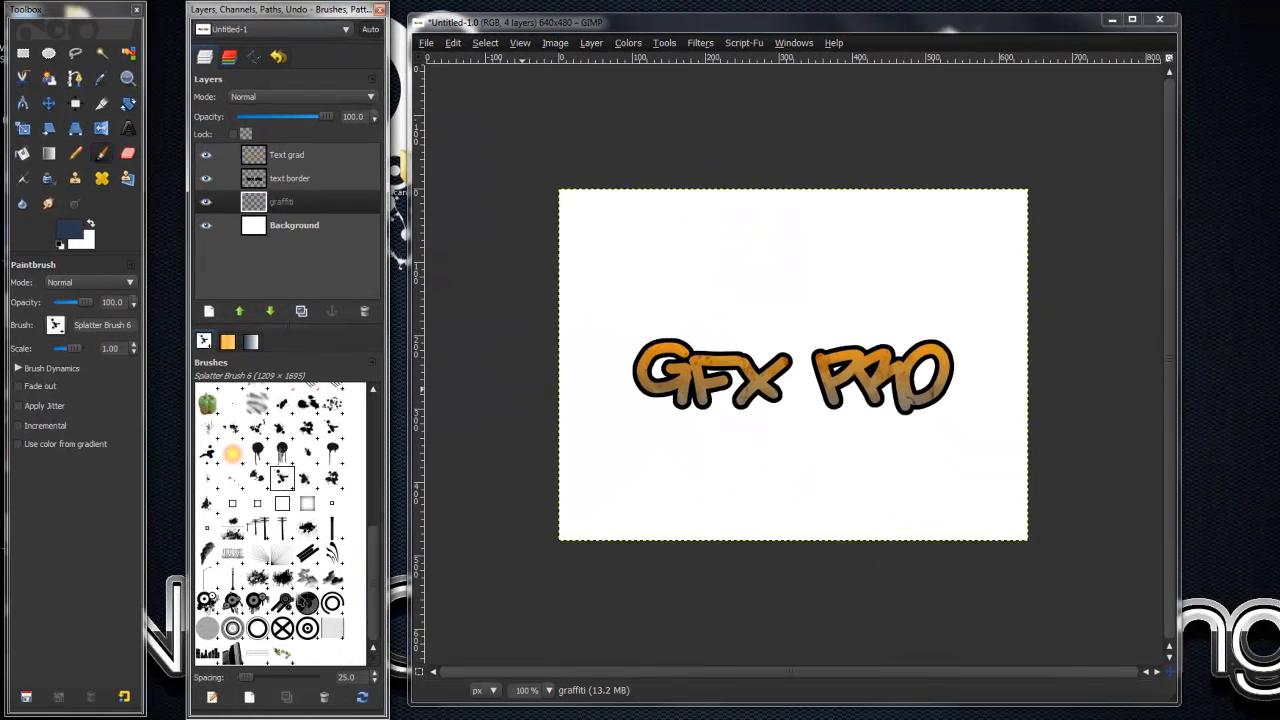
pyautogui.click(282, 578)
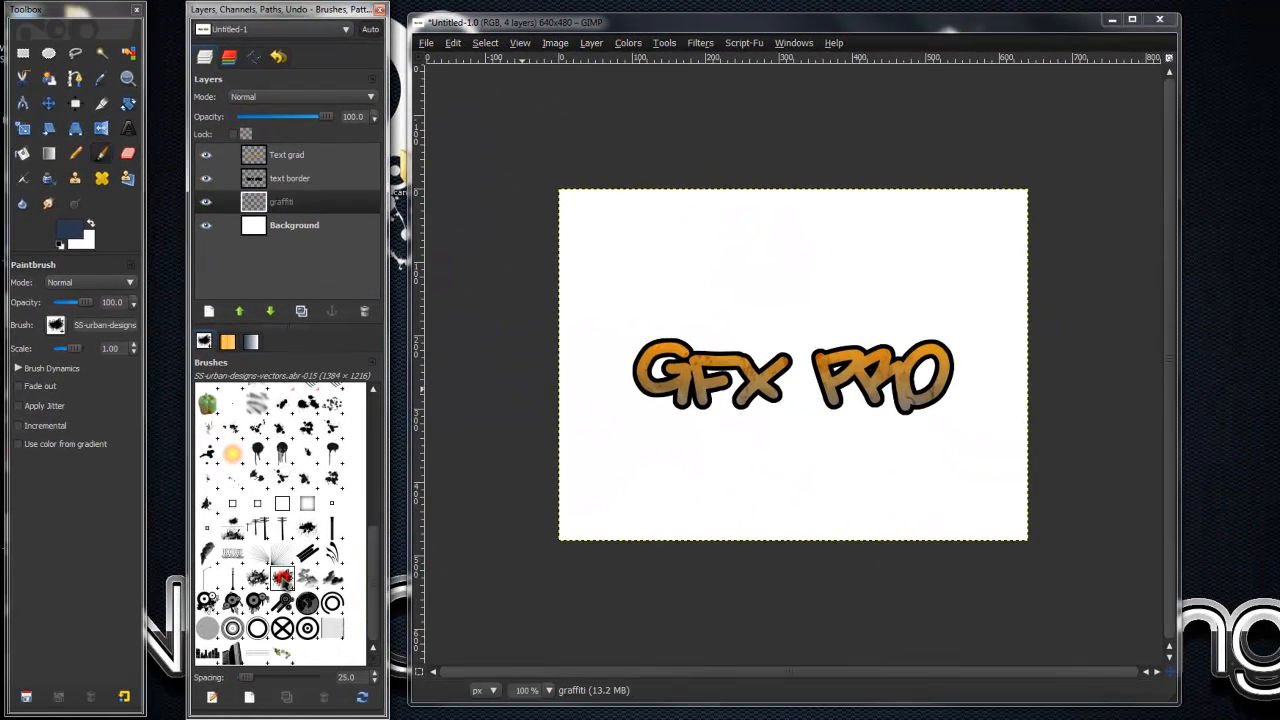
pyautogui.moveTo(70, 359); pyautogui.dragTo(69, 356)
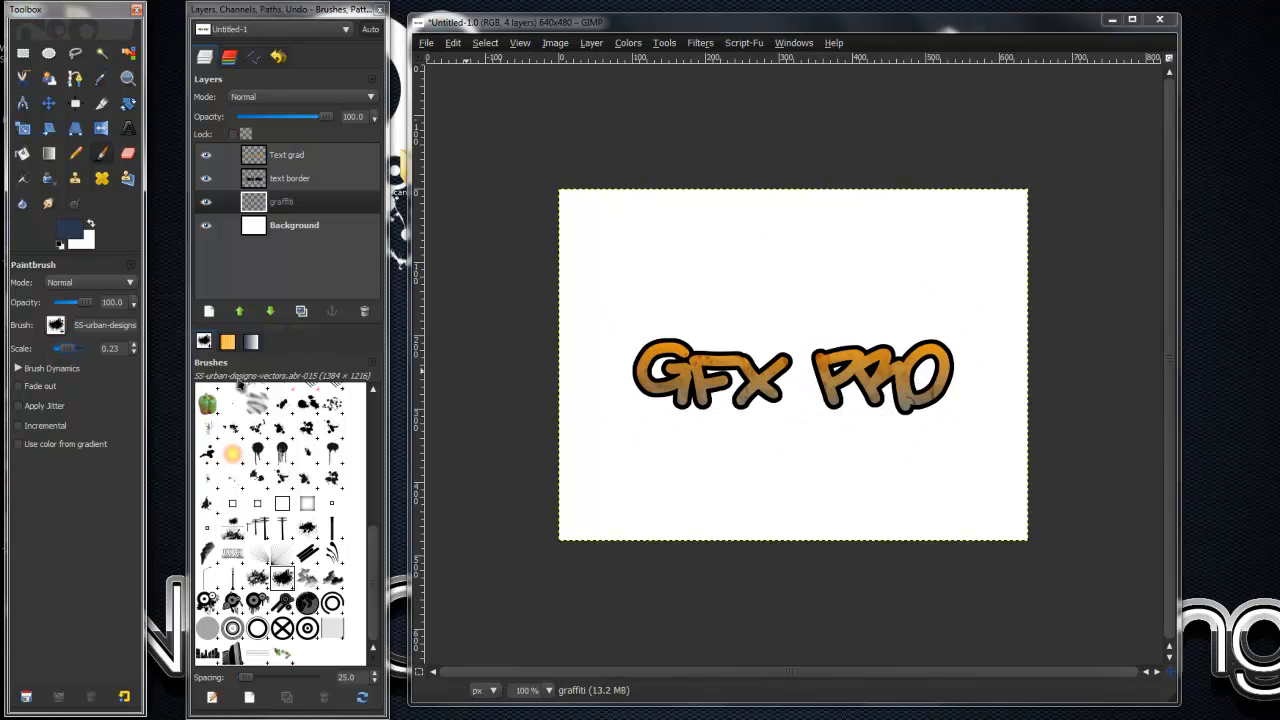
pyautogui.moveTo(78, 352); pyautogui.dragTo(81, 352)
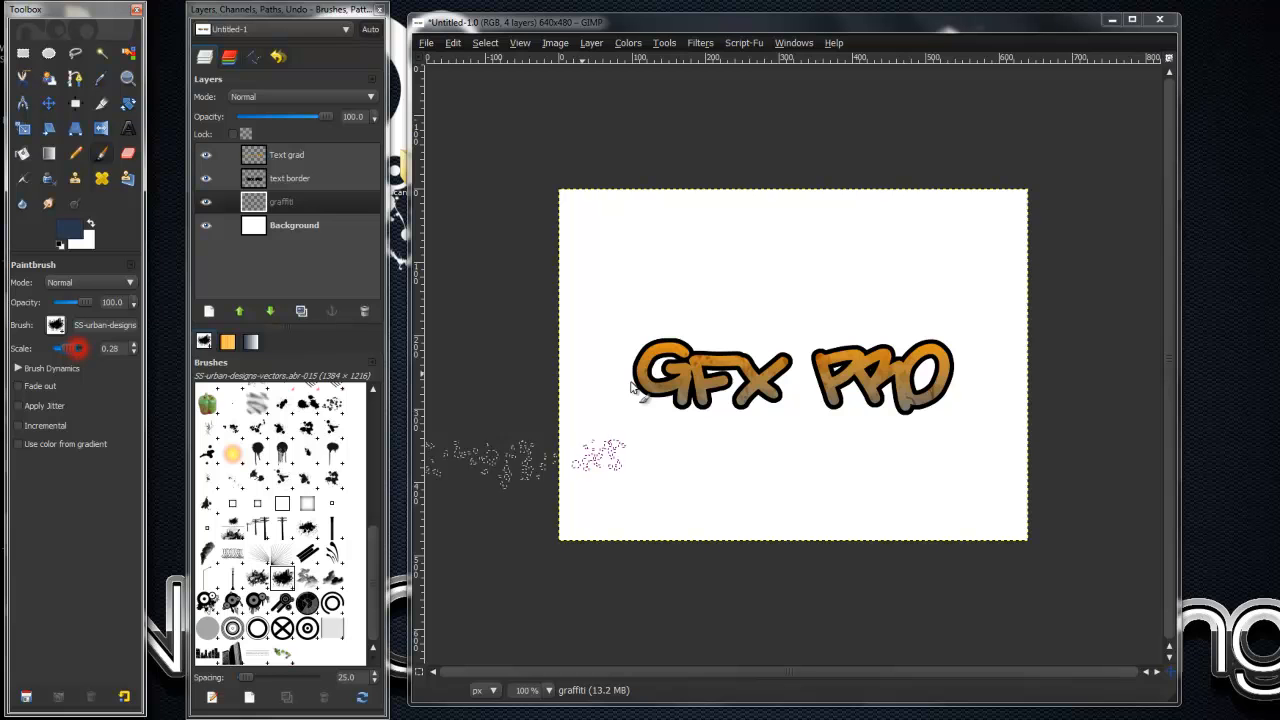
pyautogui.click(903, 373)
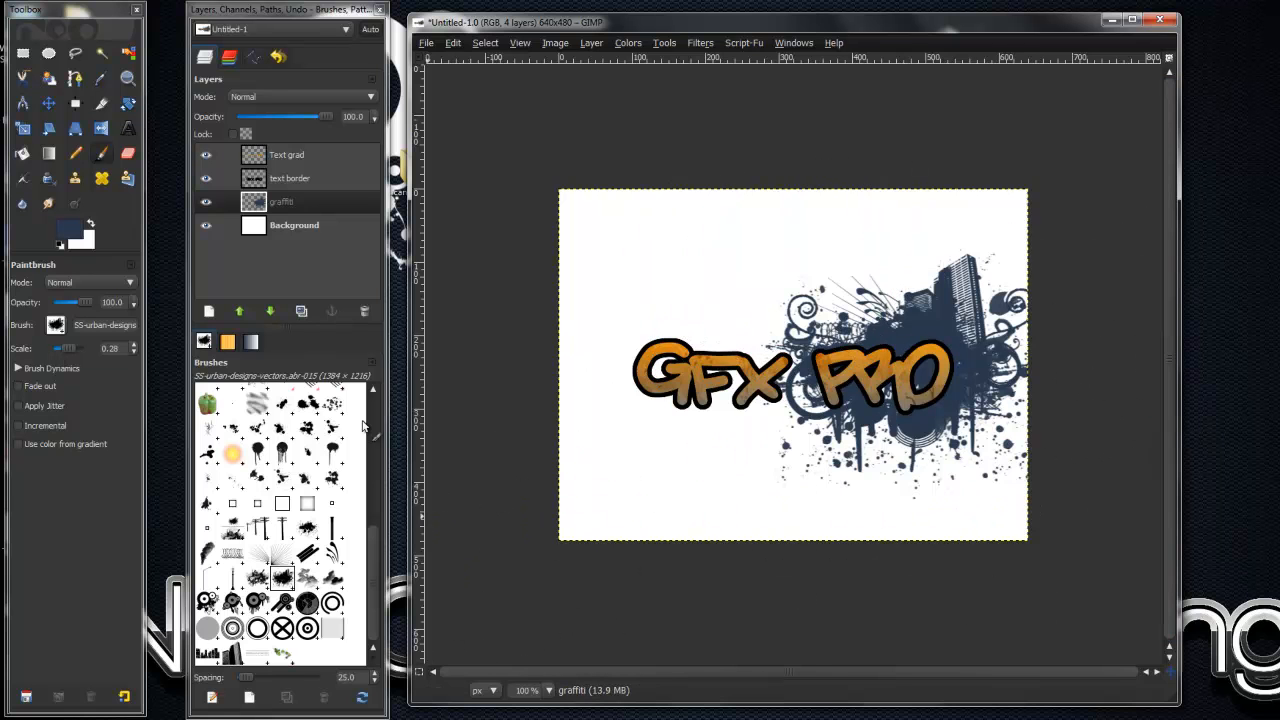
# - Stamp the SS-urban-designs-vectors.abr-014 brush at scale 0.20 once behind the word GFX on the graffiti layer
pyautogui.click(257, 578)
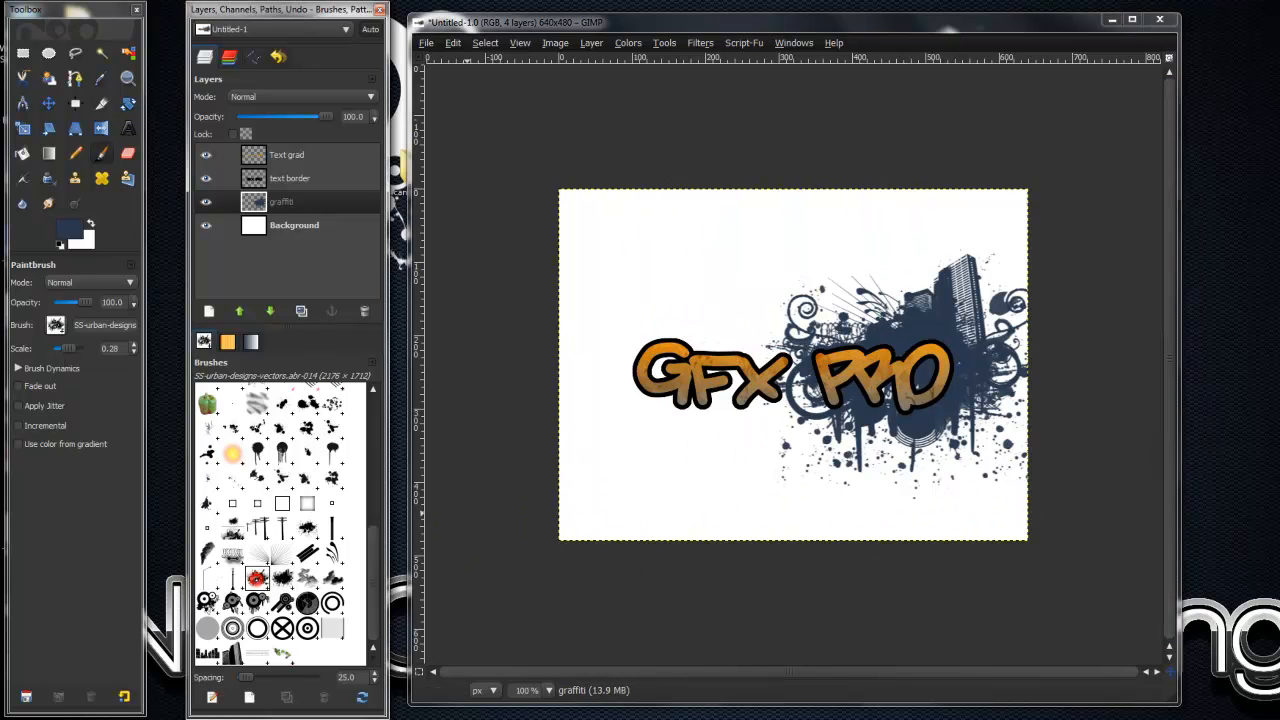
pyautogui.click(57, 352)
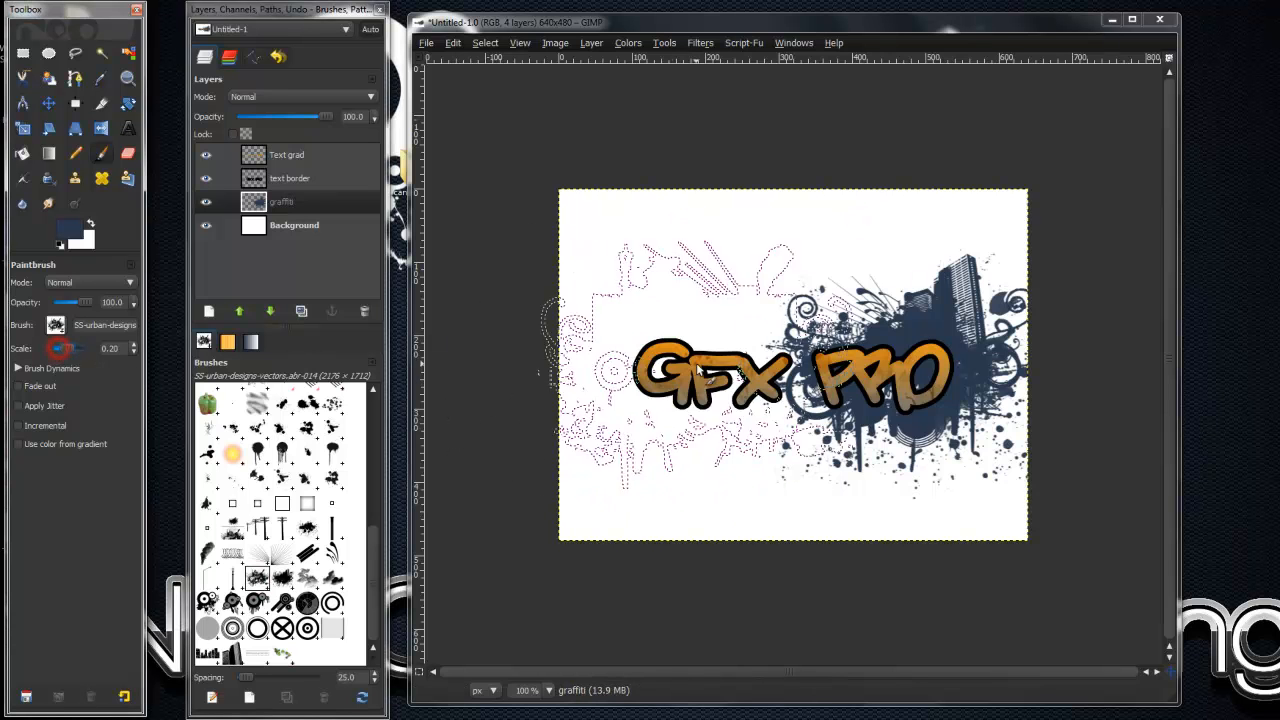
pyautogui.click(782, 445)
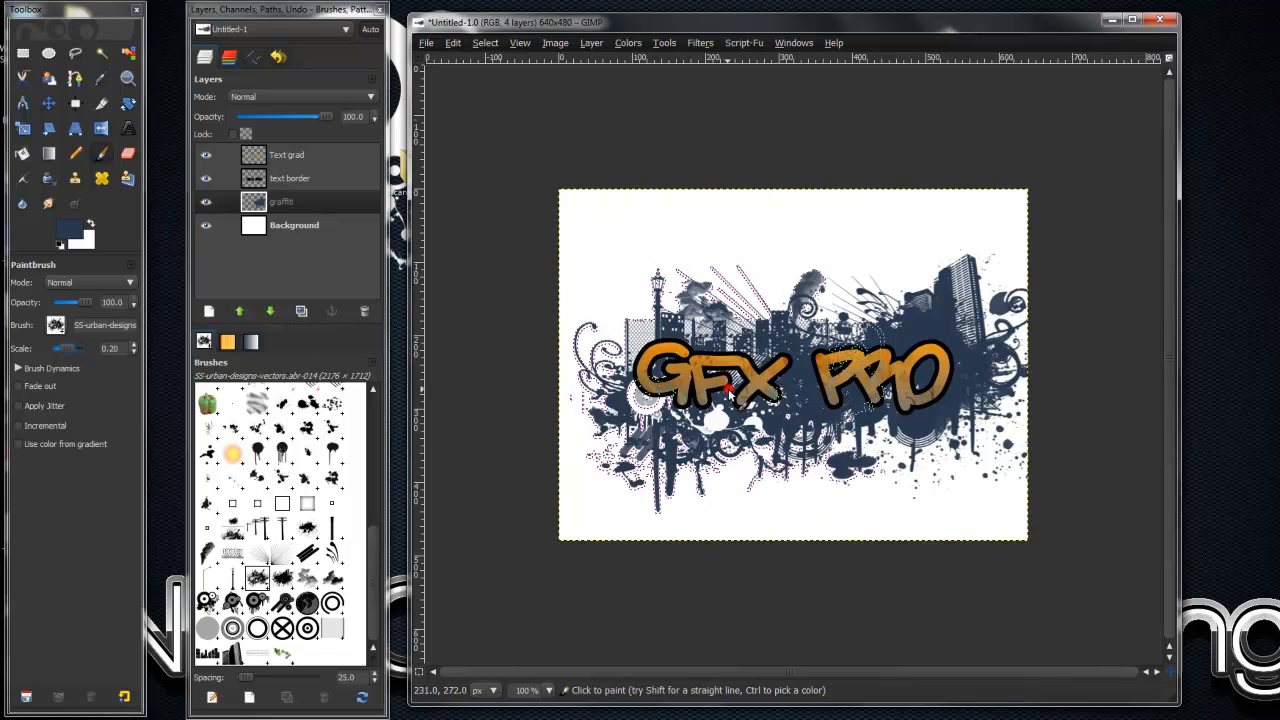
pyautogui.hotkey('ctrl', 'z')
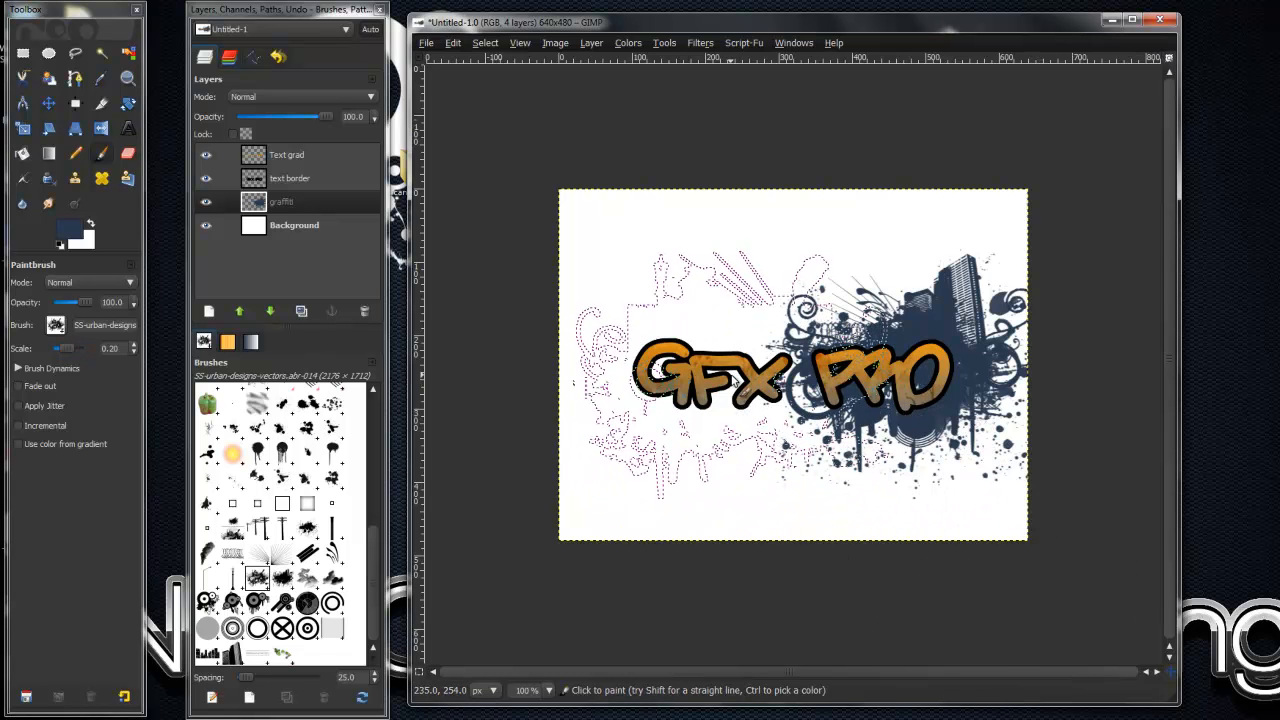
pyautogui.click(731, 373)
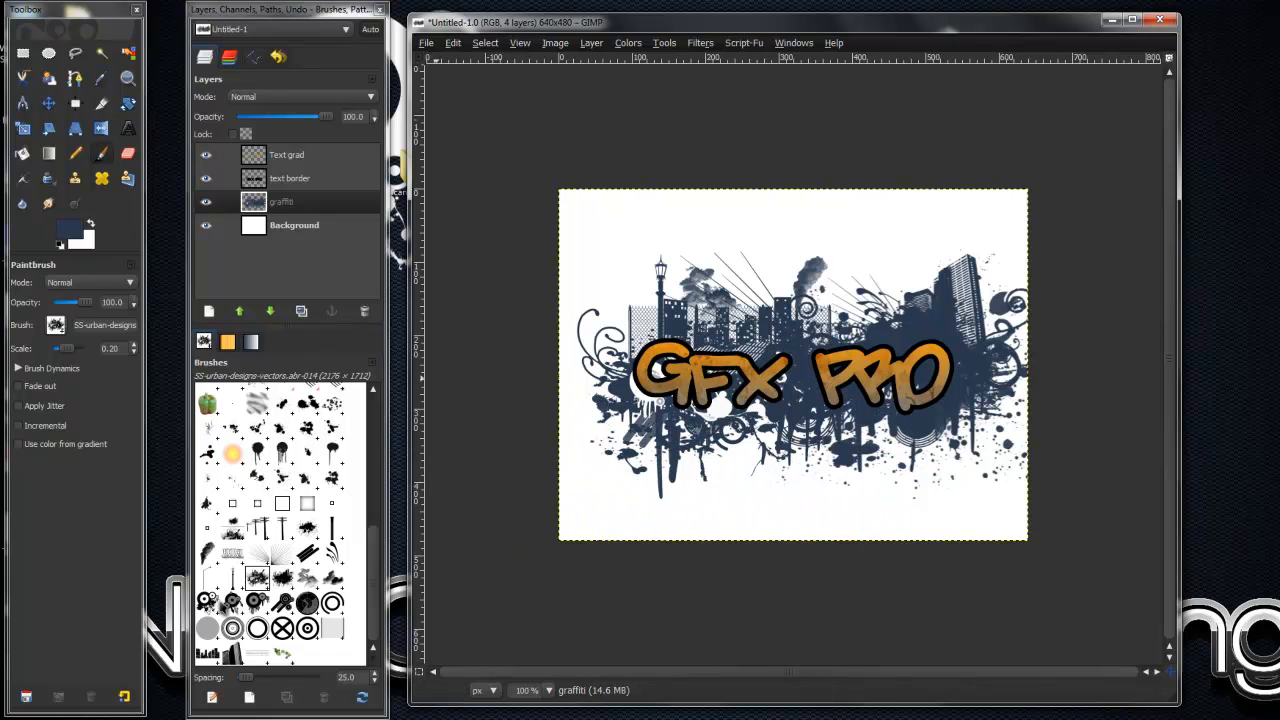
# - Stamp the SS-urban-designs-vectors.abr-018 circles brush at scale 0.14 once above and left of the letter G
pyautogui.click(207, 601)
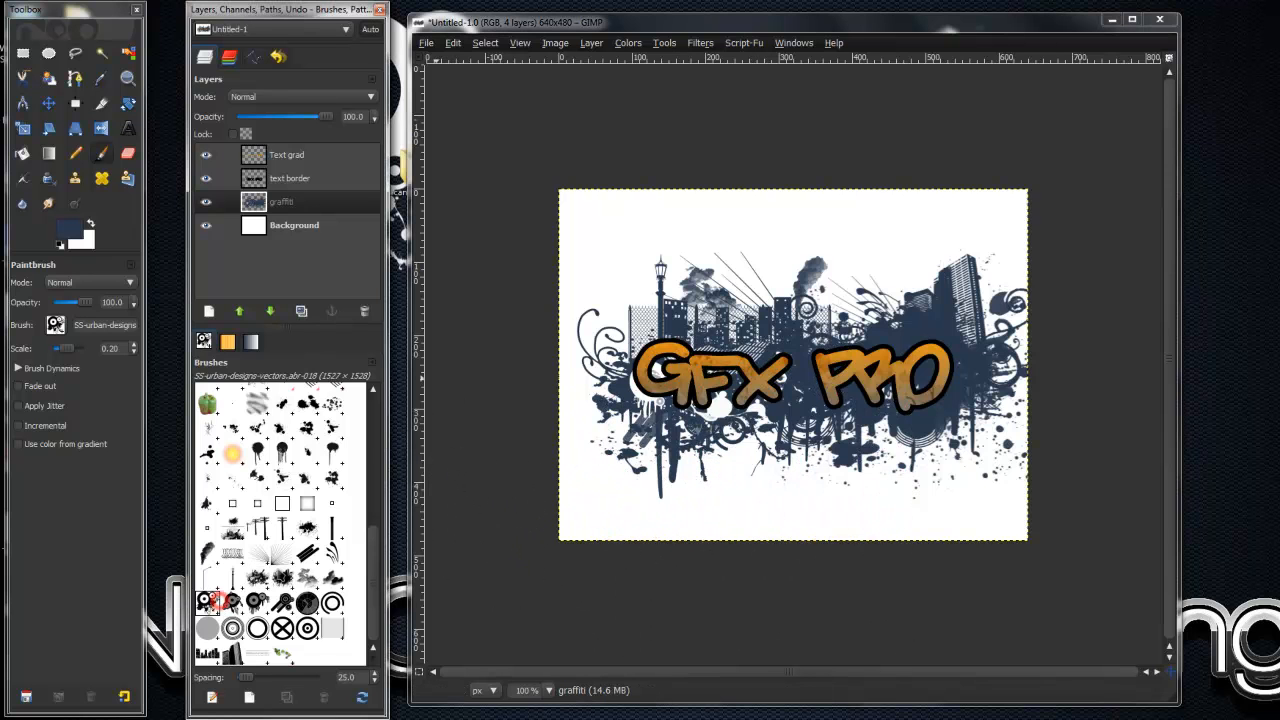
pyautogui.click(58, 350)
pyautogui.click(635, 290)
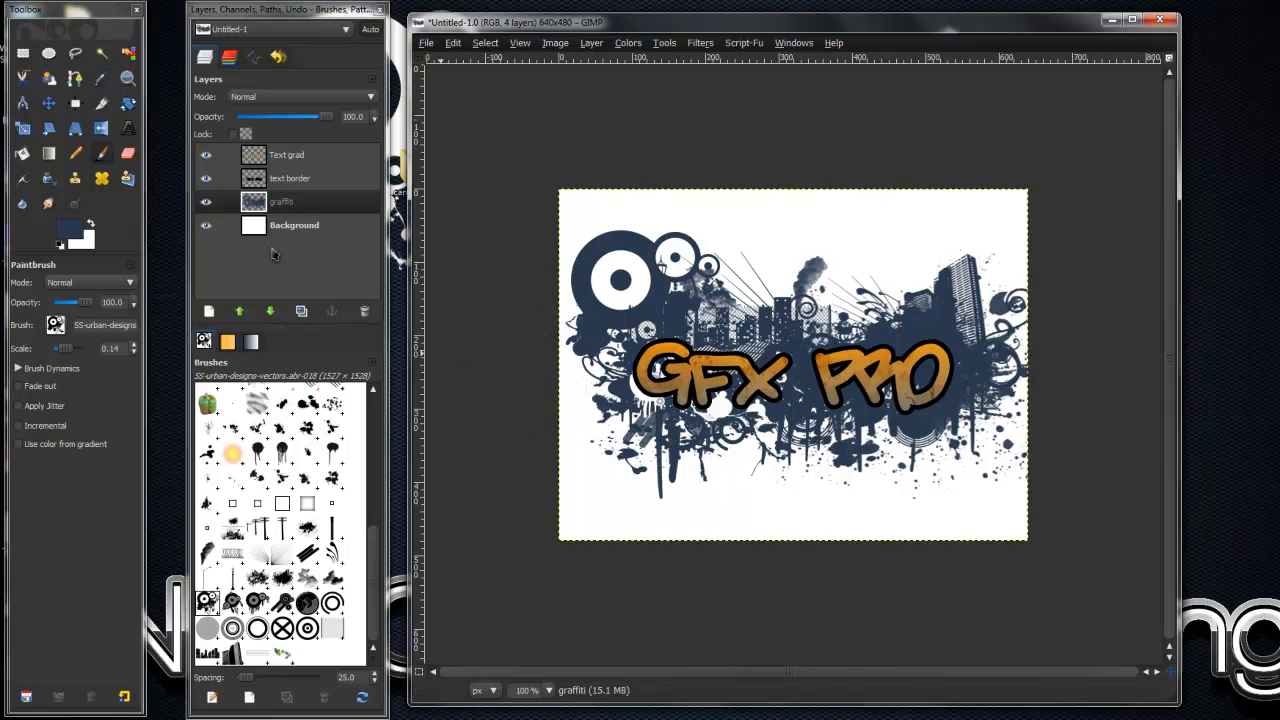
# - Delete the white Background layer from the image
pyautogui.click(298, 230)
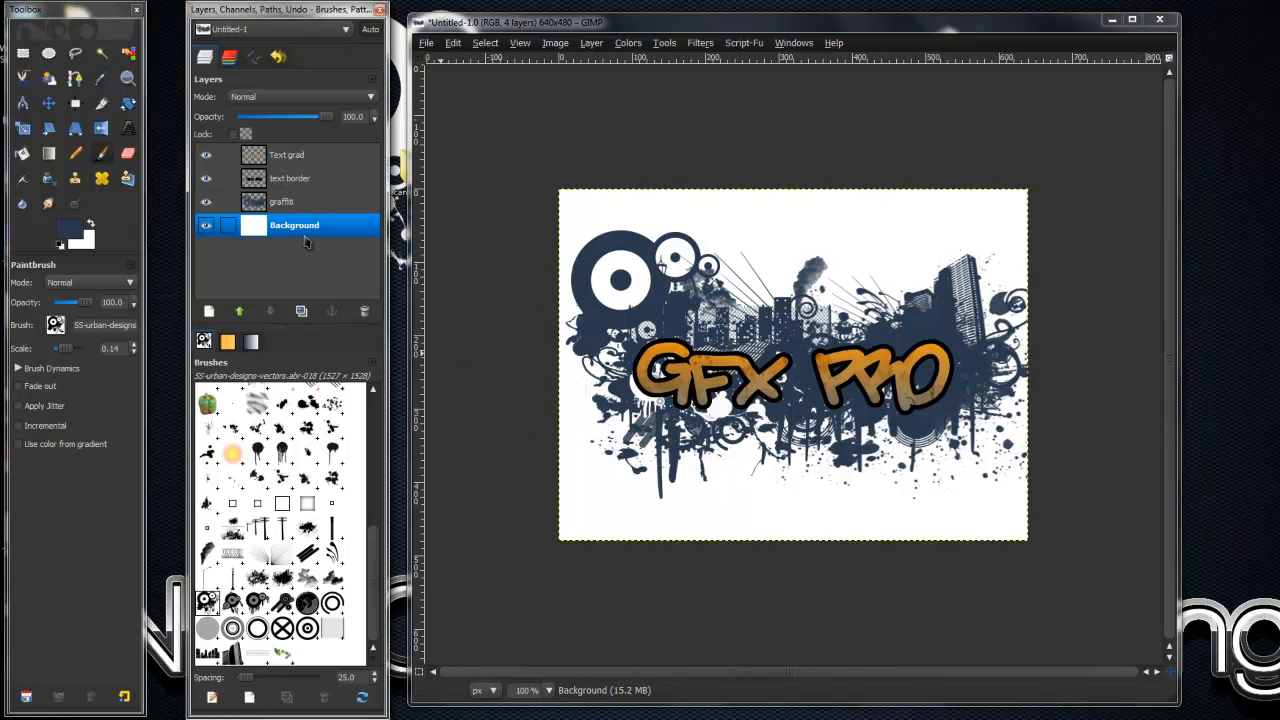
pyautogui.click(364, 311)
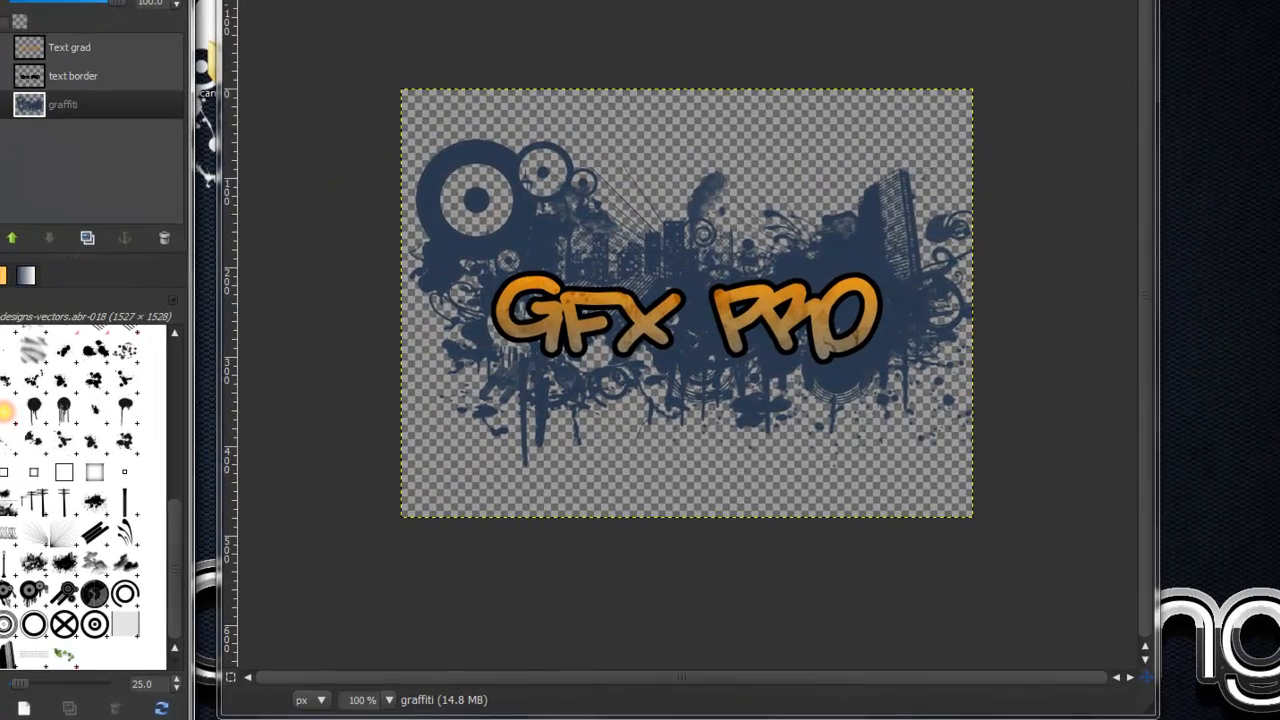
# - Save the image as gfxtut.xcf in the Gimp/xcf folder on the HITACHI (G:) drive
pyautogui.click(426, 42)
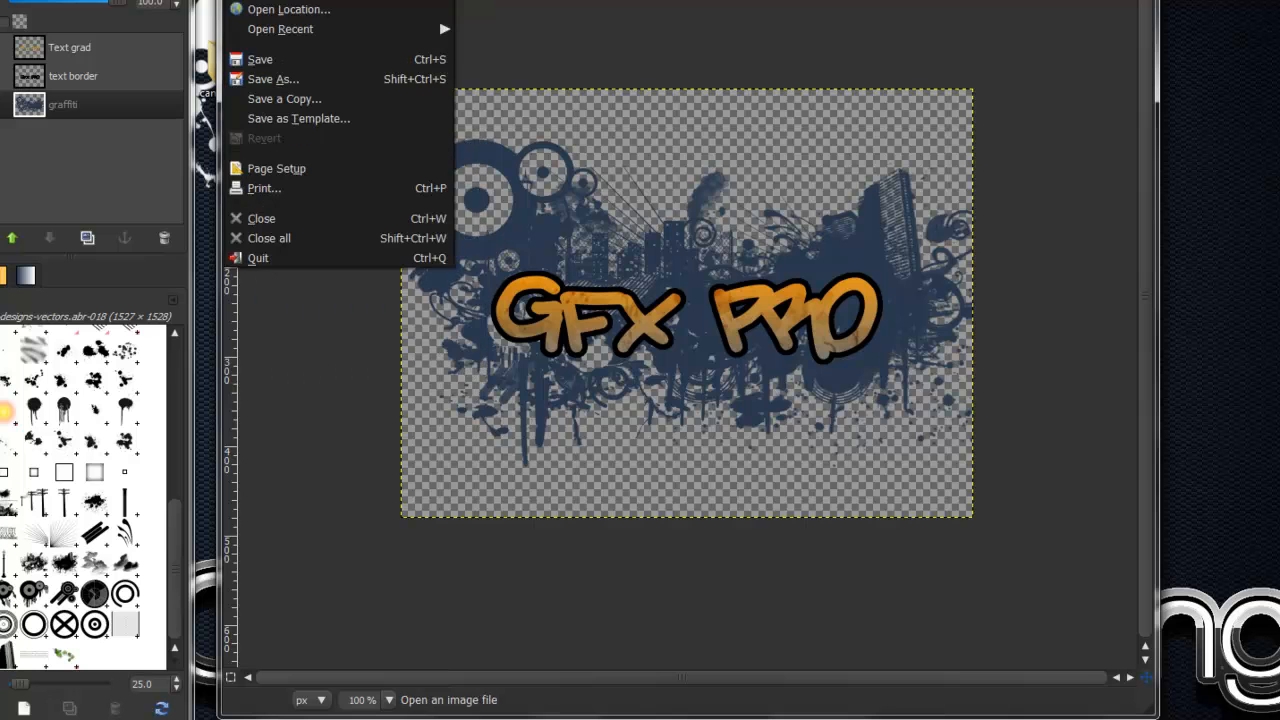
pyautogui.click(306, 78)
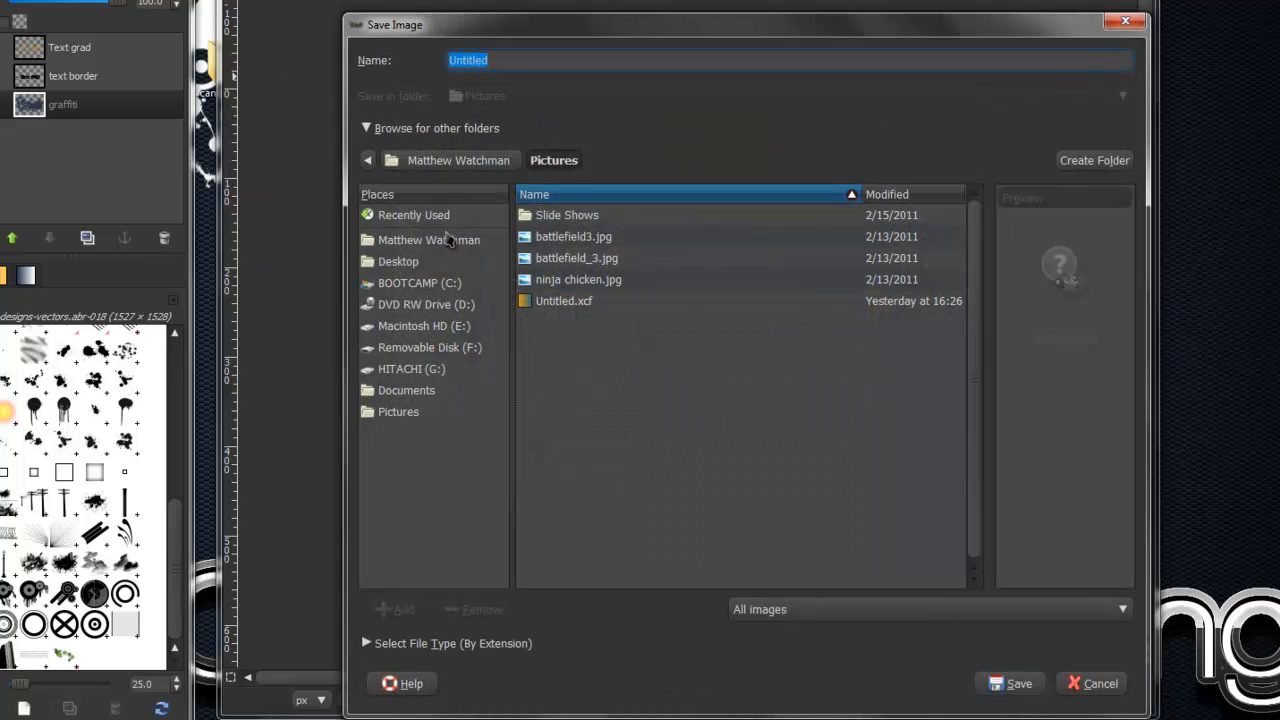
pyautogui.click(412, 370)
pyautogui.doubleClick(556, 216)
pyautogui.doubleClick(549, 238)
pyautogui.moveTo(528, 64); pyautogui.dragTo(465, 57)
pyautogui.write('g')
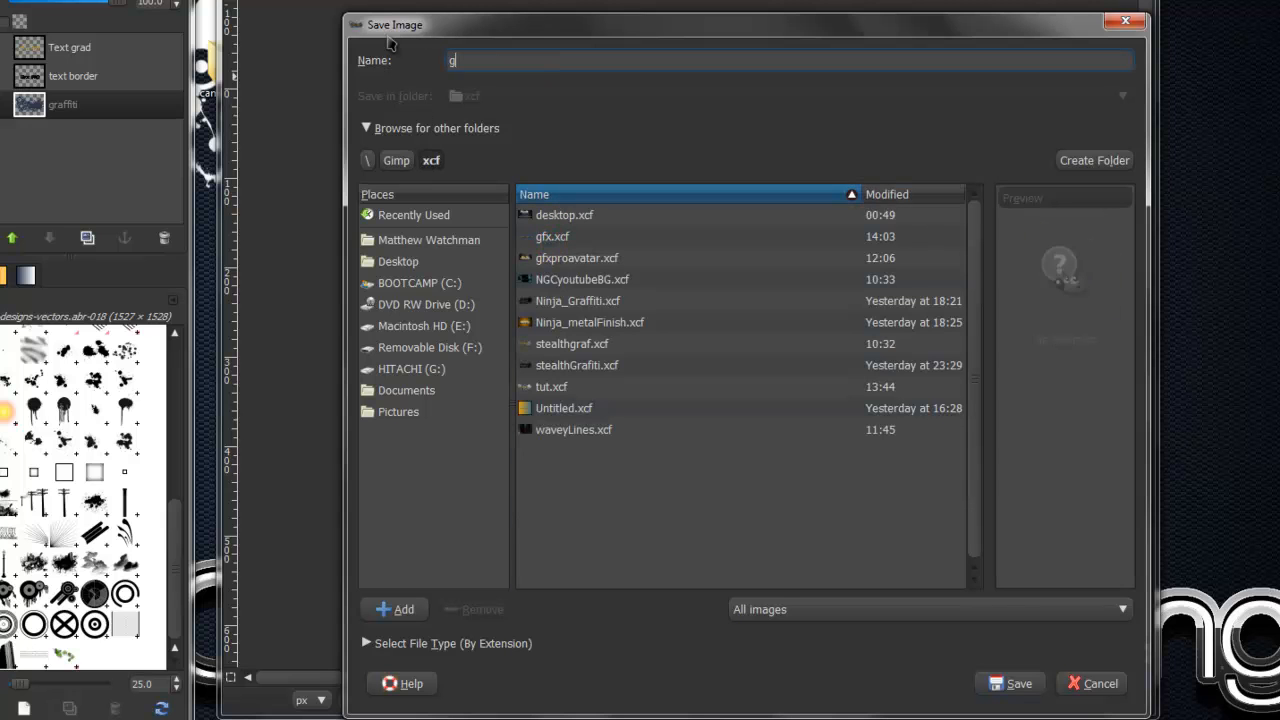
pyautogui.write('fxtut.xcf')
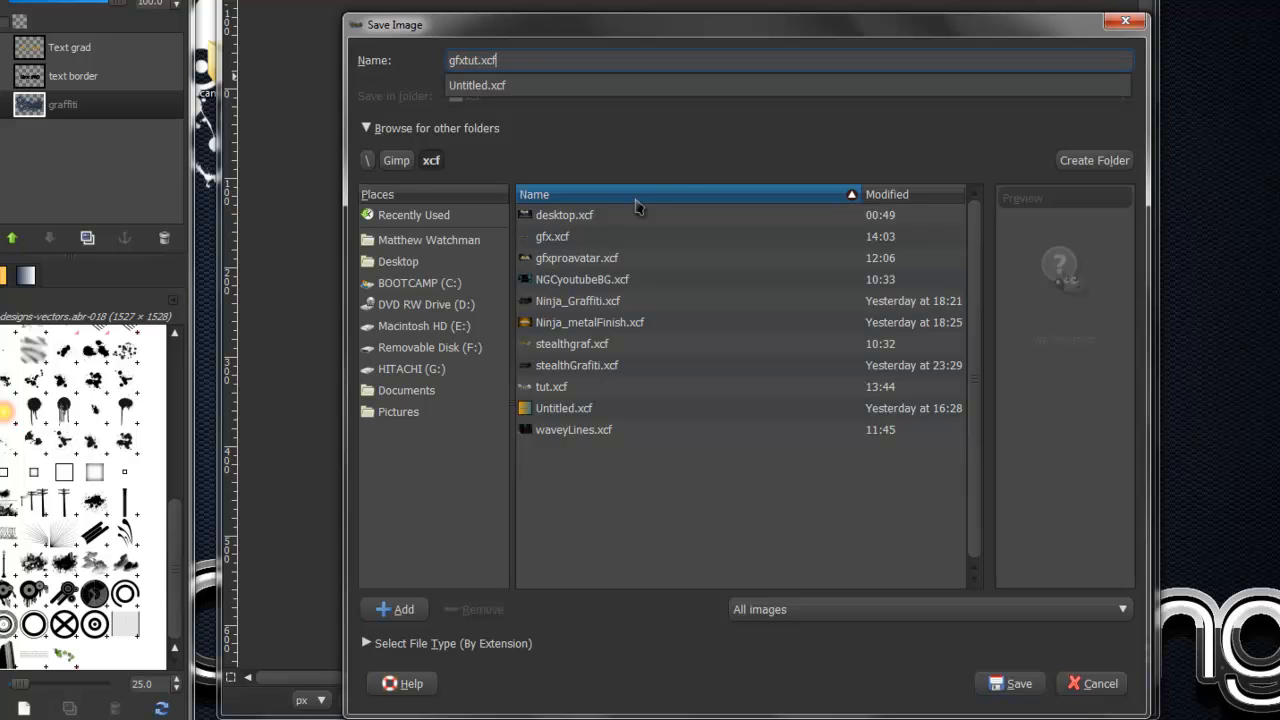
pyautogui.click(686, 175)
pyautogui.click(1019, 692)
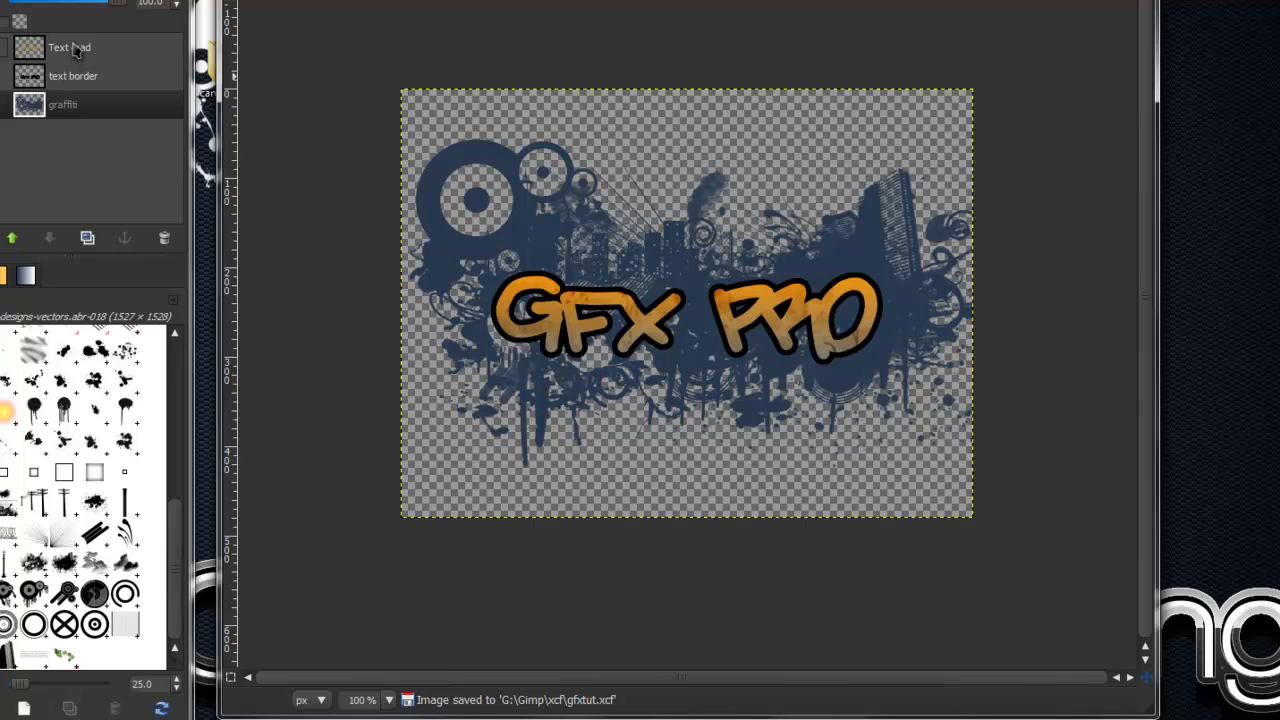
# - Save a PNG version as gfxtut.png in the Gimp/final image folder, merging the visible layers for export
pyautogui.hotkey('alt', 'f')
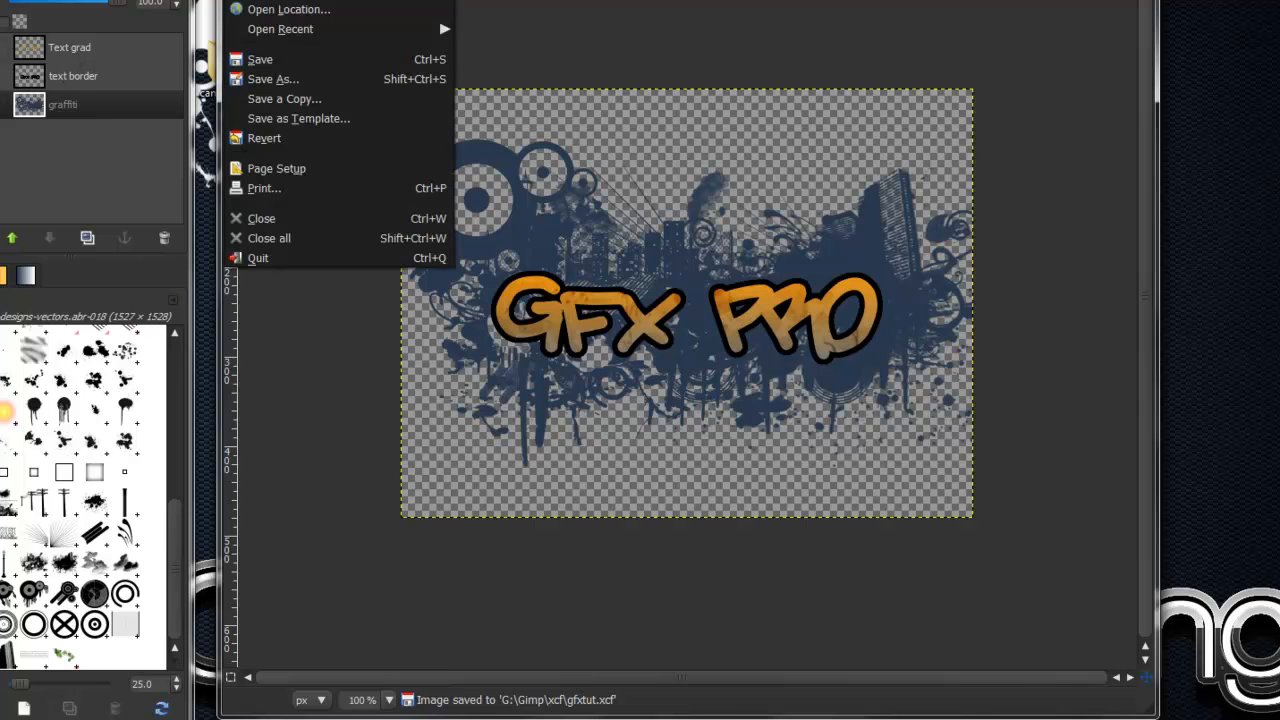
pyautogui.click(272, 74)
pyautogui.click(396, 160)
pyautogui.doubleClick(646, 214)
pyautogui.doubleClick(523, 57)
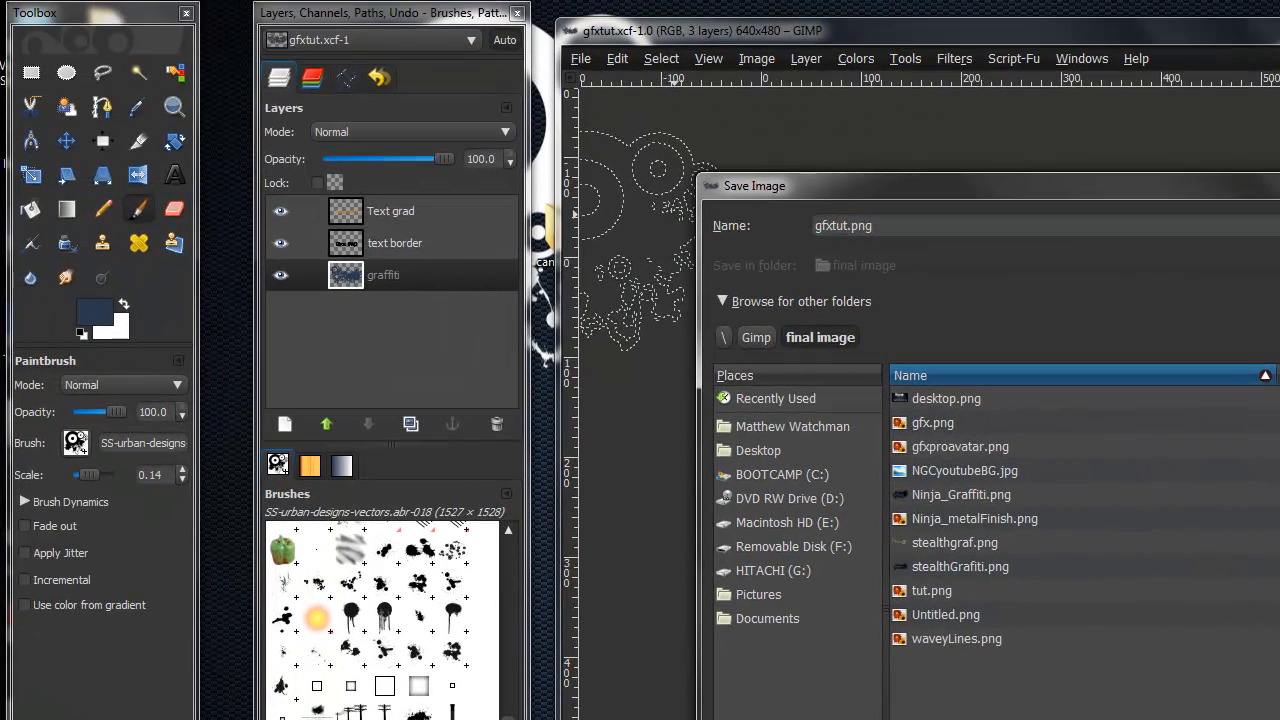
pyautogui.press('Return')
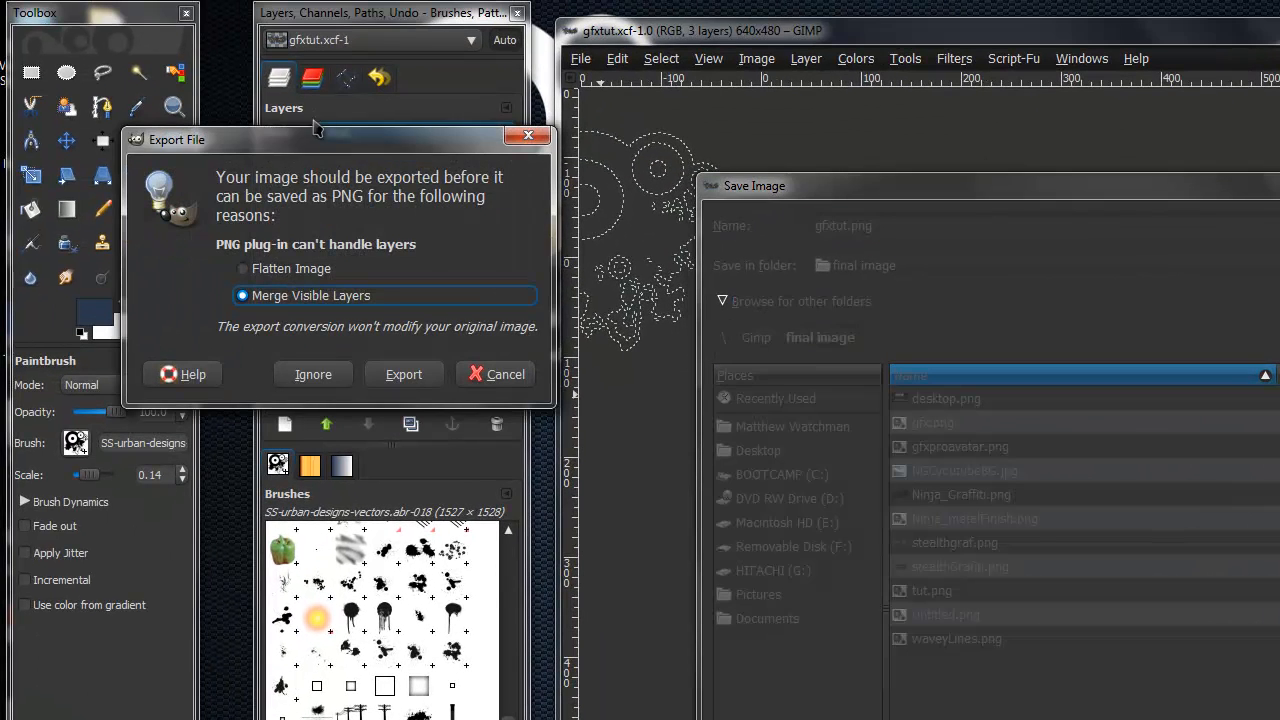
pyautogui.click(401, 374)
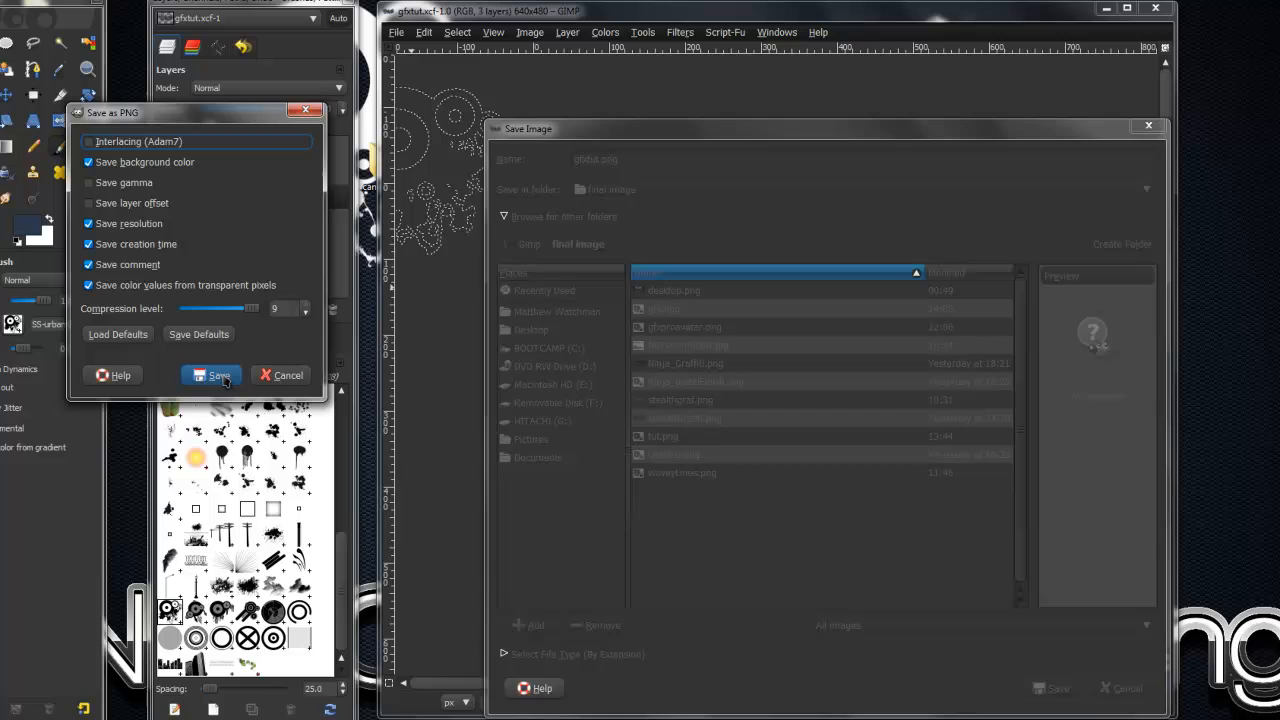
pyautogui.click(219, 376)
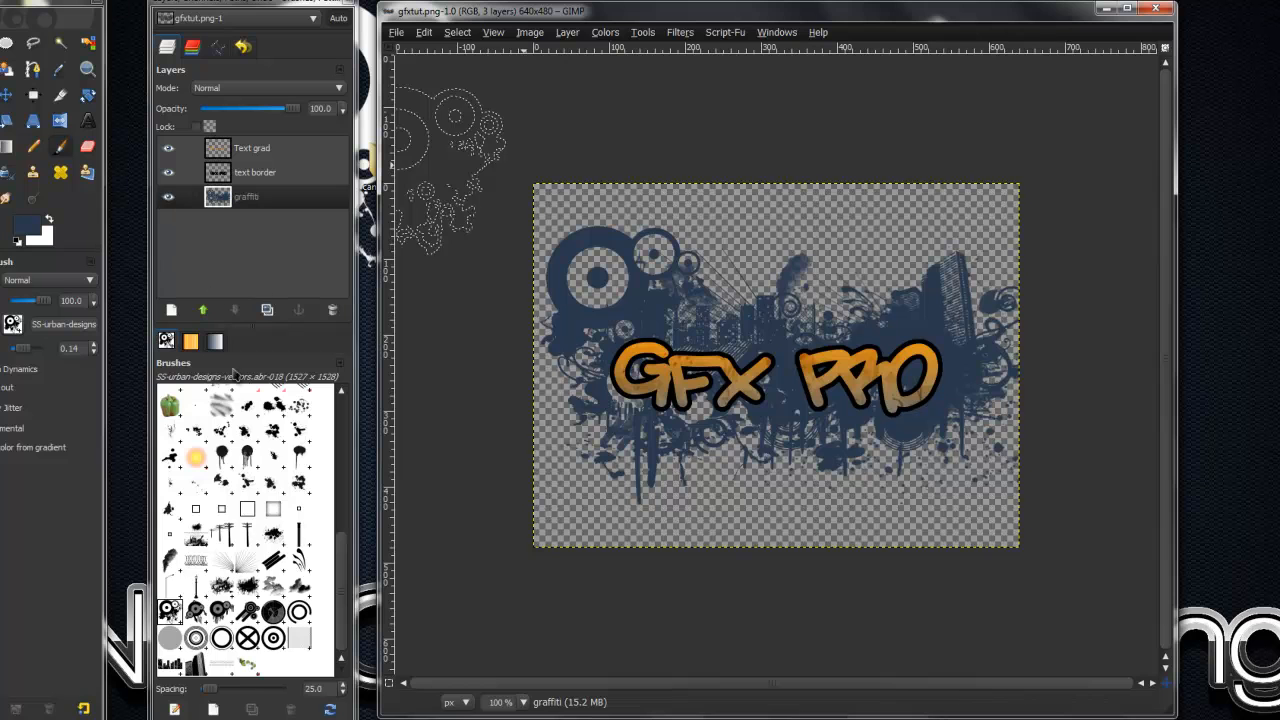
pyautogui.scroll(1, 276, 514)
pyautogui.scroll(1, 290, 488)
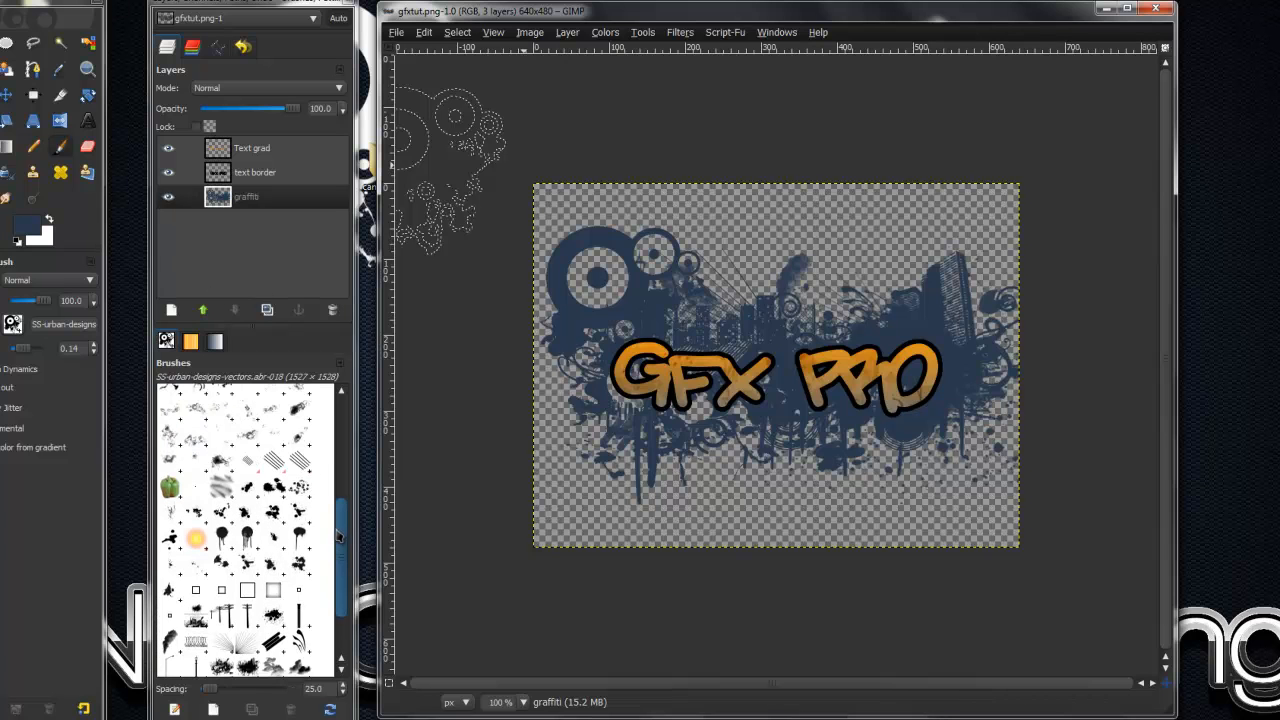